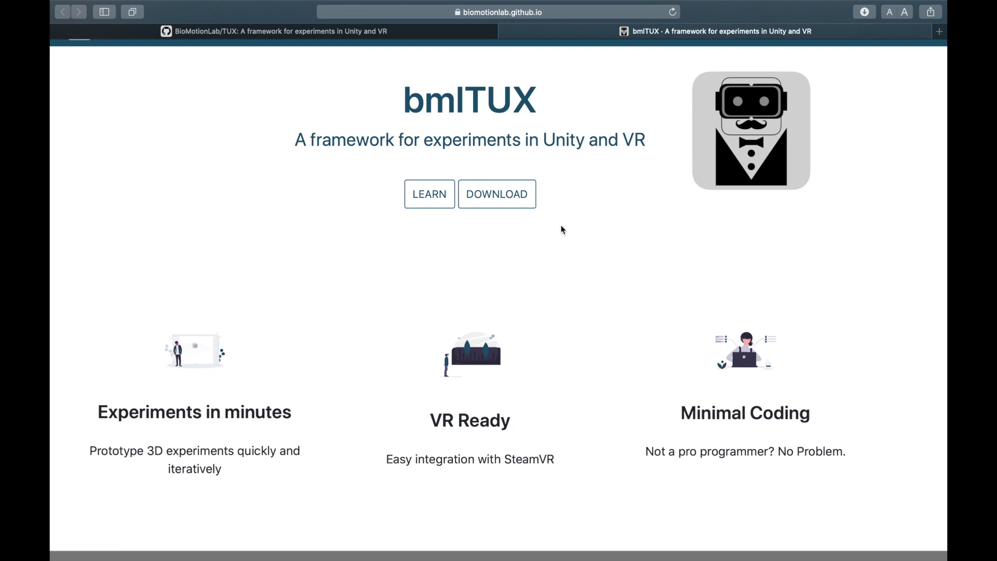
# - Back in Unity, view the Experiment Runner on Display 2, return to Display 1 and stop Play mode
pyautogui.press('super+Tab')
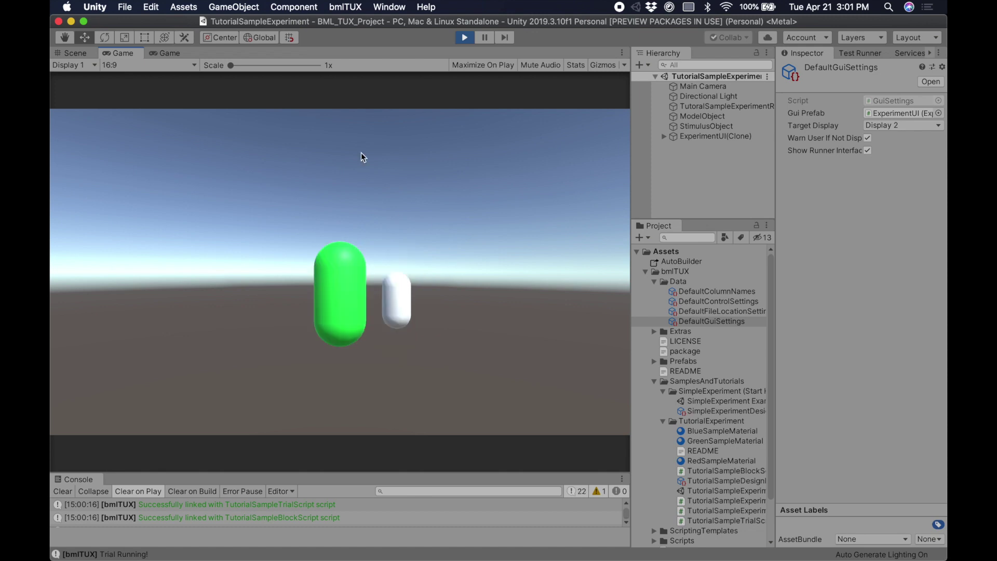
pyautogui.click(167, 53)
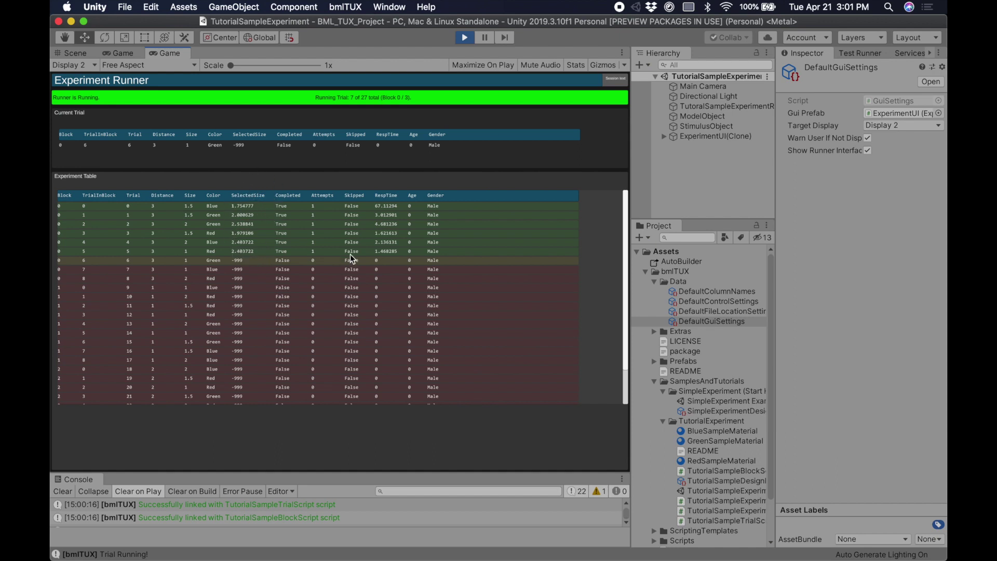
pyautogui.click(124, 54)
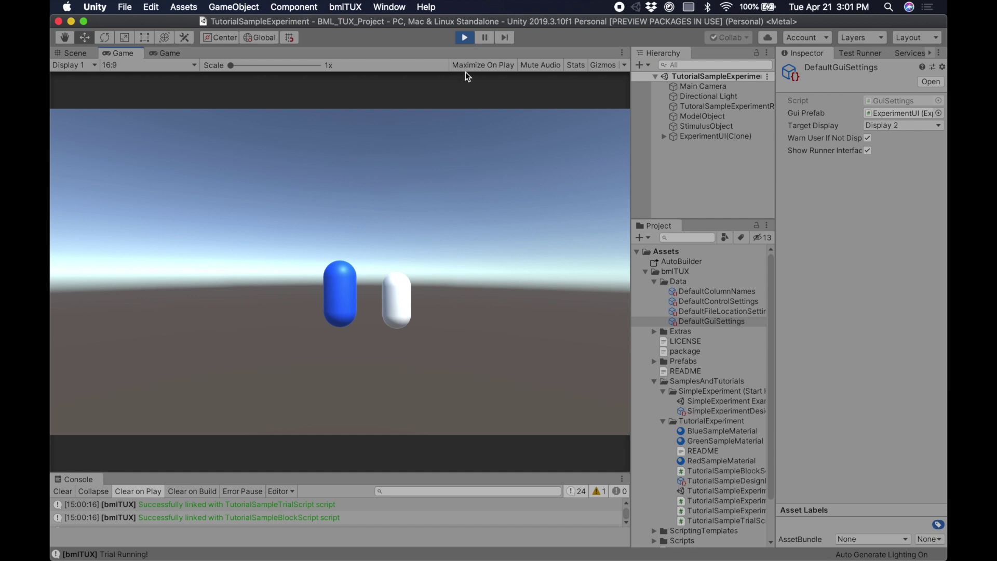
pyautogui.click(465, 37)
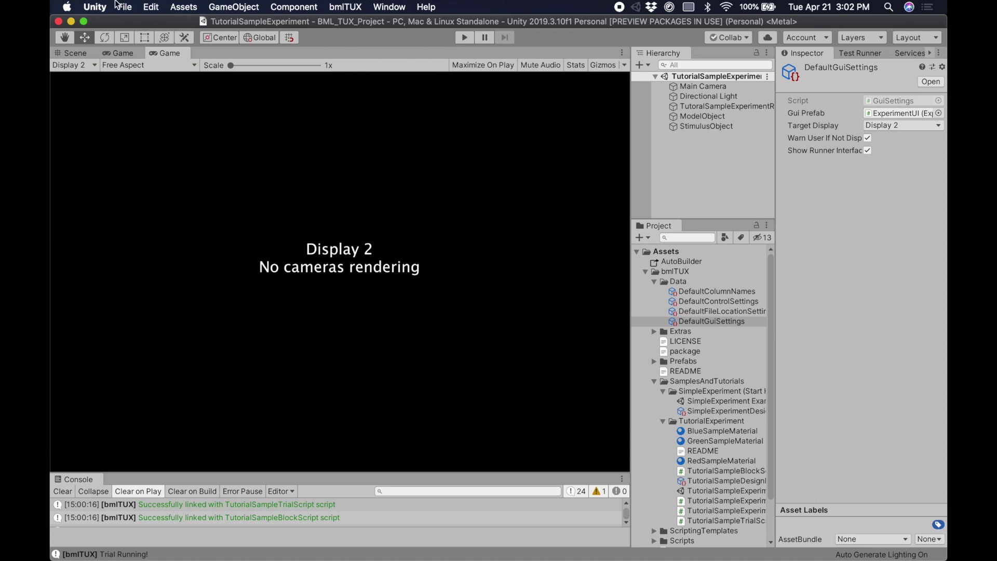
pyautogui.click(94, 7)
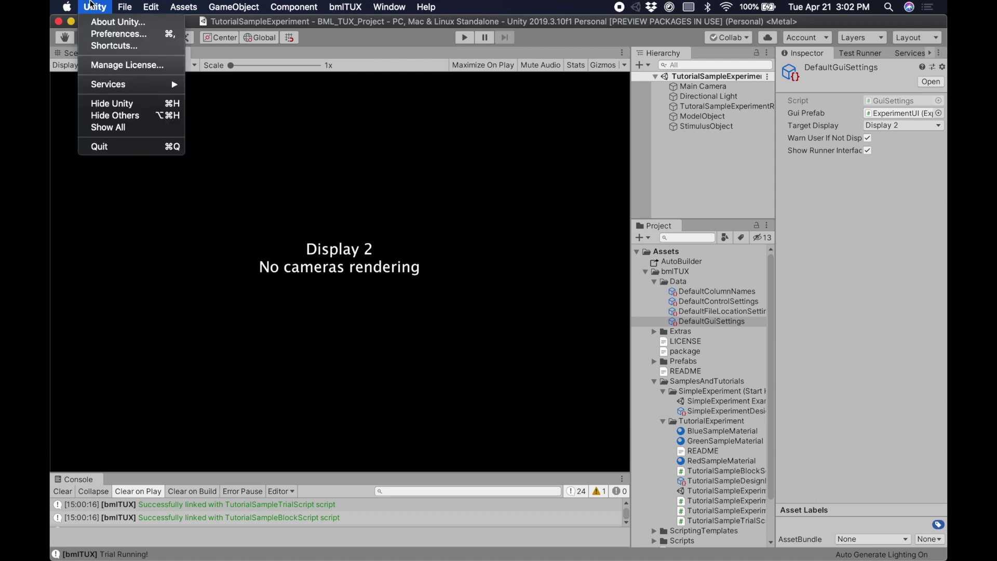
# - Quit Unity, then launch Unity Hub from the Dock and reposition its window
pyautogui.click(103, 150)
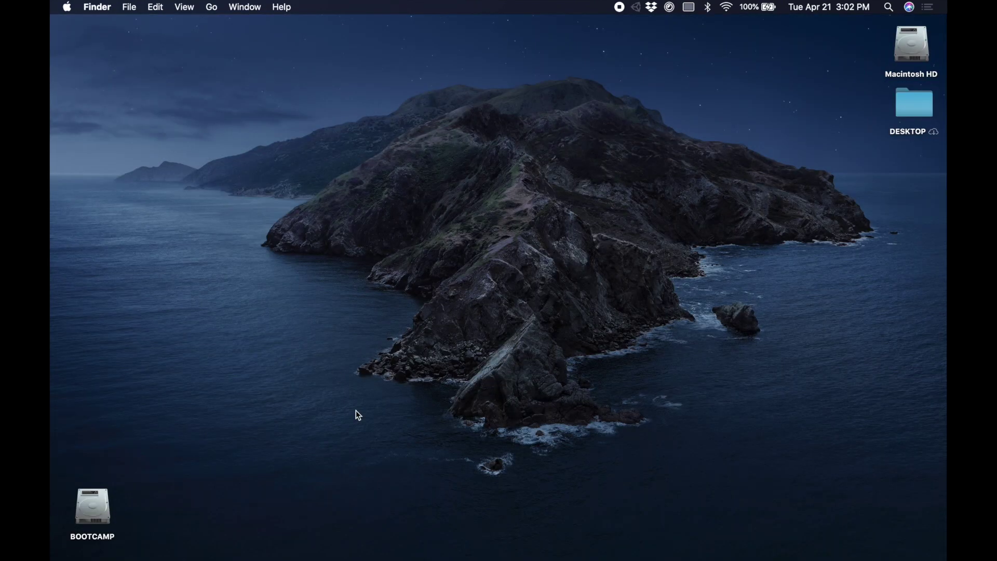
pyautogui.moveTo(390, 560)
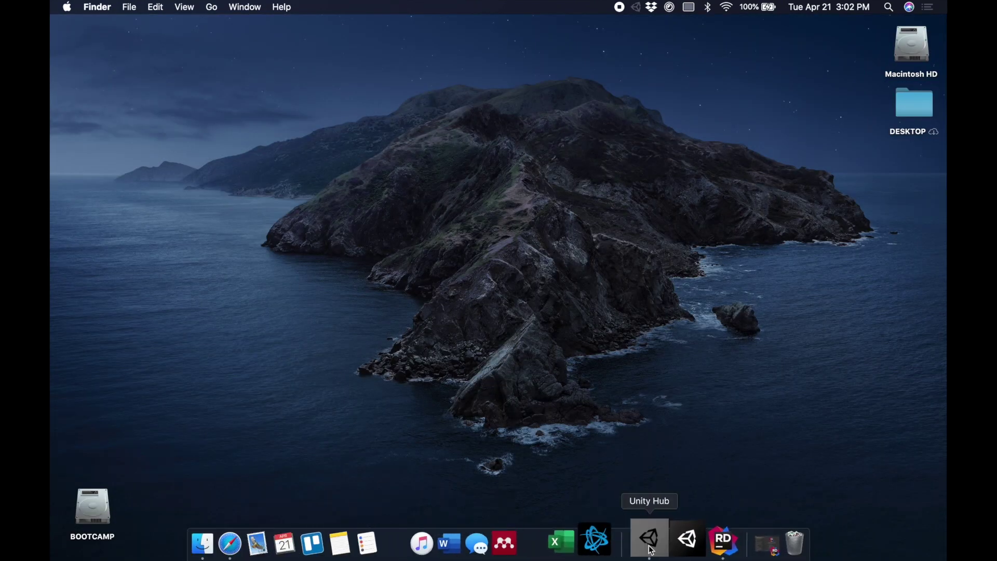
pyautogui.click(638, 540)
pyautogui.moveTo(473, 156); pyautogui.dragTo(403, 130)
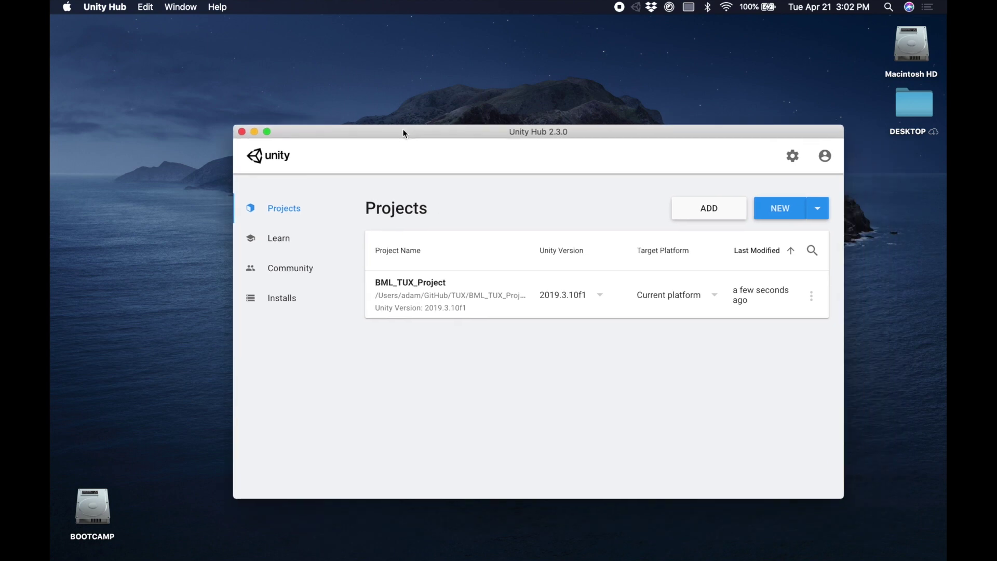
# - Create a new 3D project named 'Tutorial Project' located in the Desktop folder
pyautogui.click(782, 216)
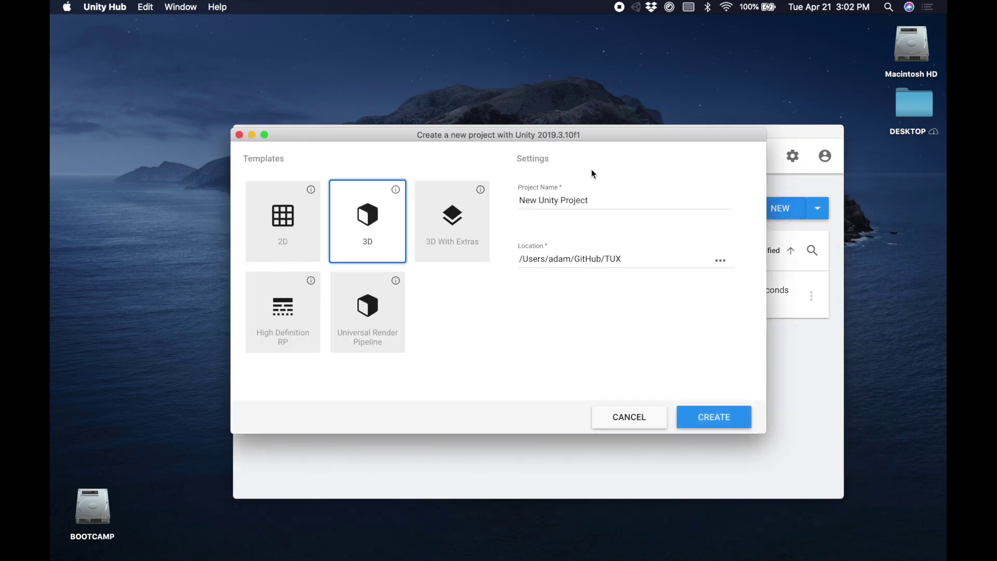
pyautogui.moveTo(596, 198); pyautogui.dragTo(507, 197)
pyautogui.write('Tut')
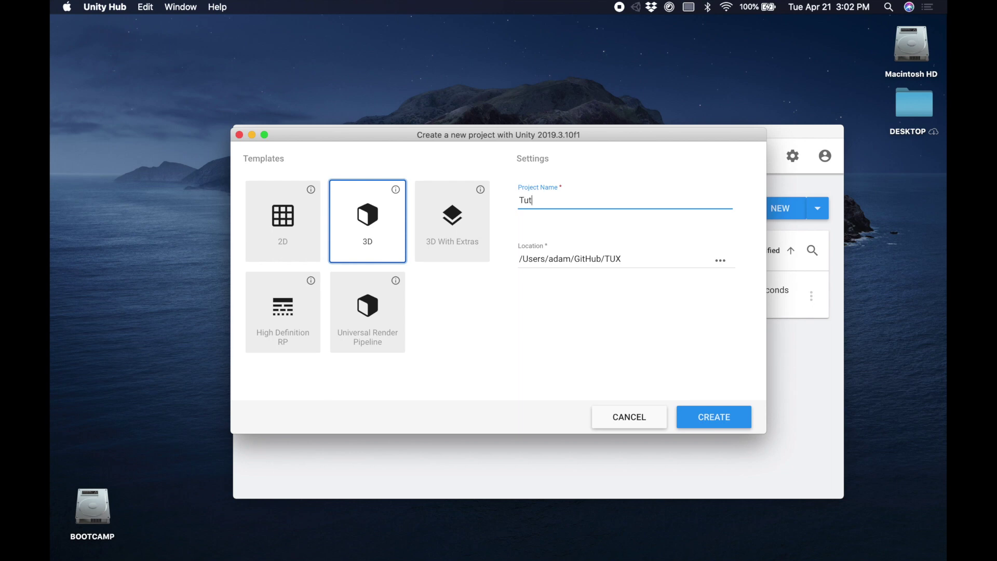
pyautogui.write('orial Project')
pyautogui.click(720, 262)
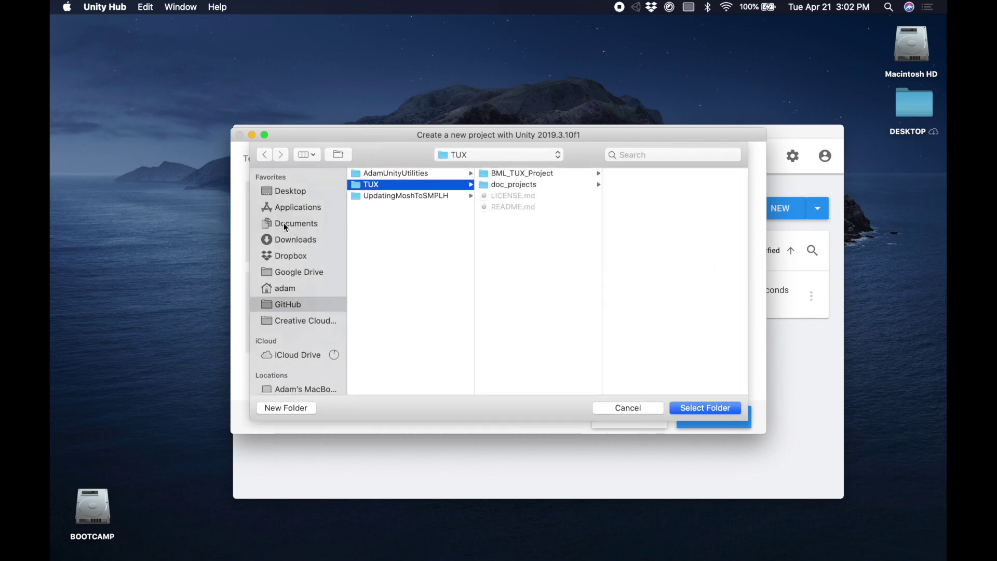
pyautogui.click(283, 191)
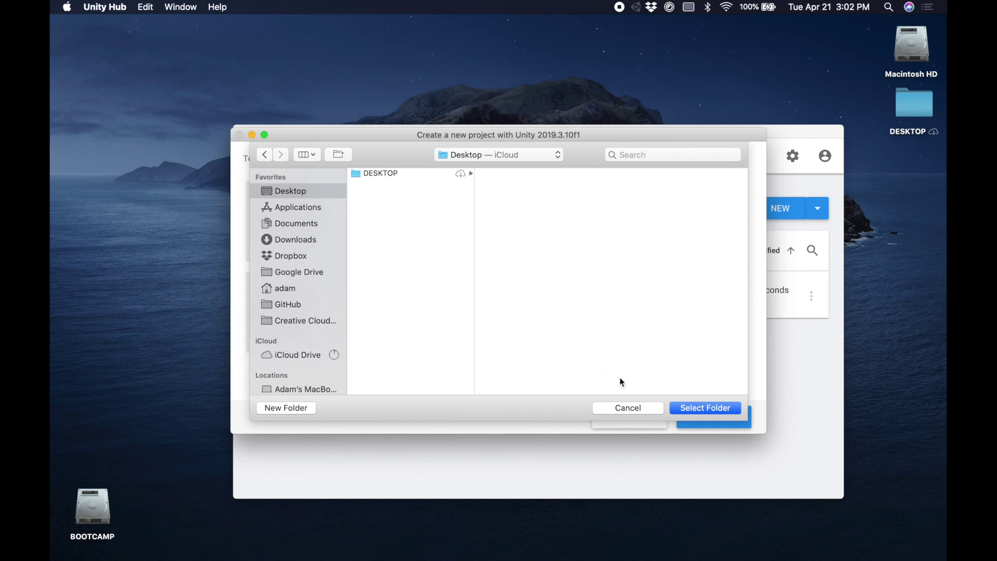
pyautogui.click(691, 409)
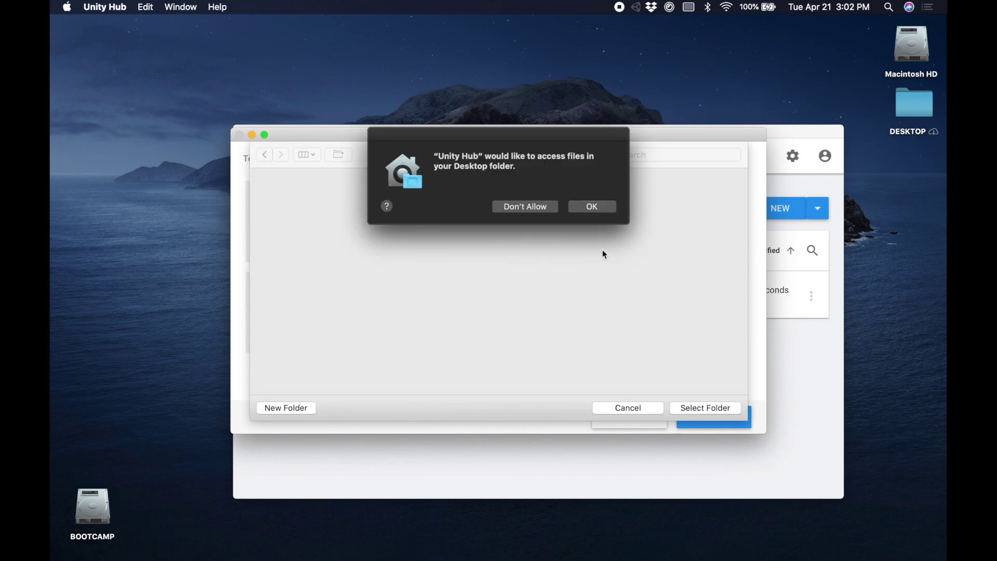
pyautogui.click(593, 206)
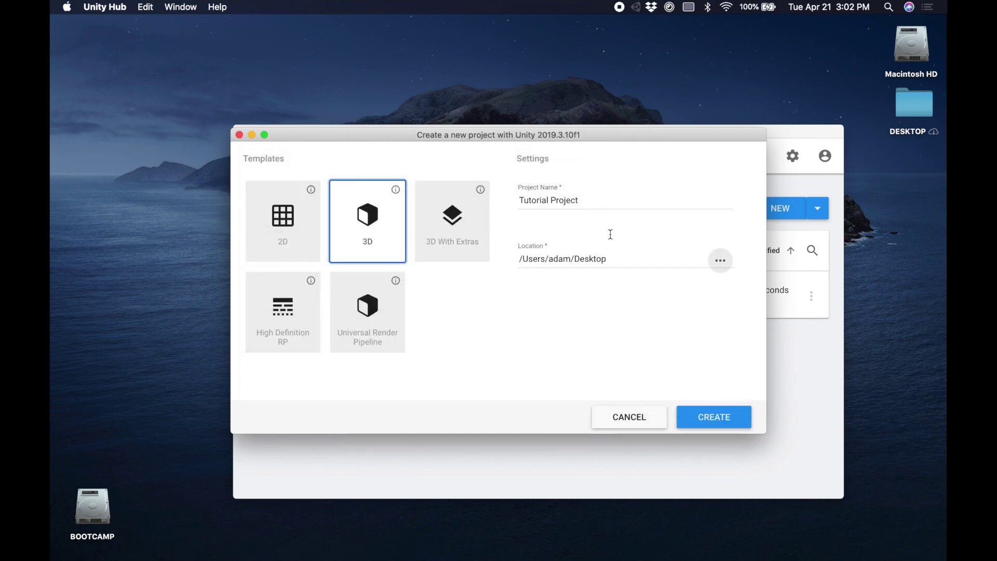
pyautogui.click(728, 424)
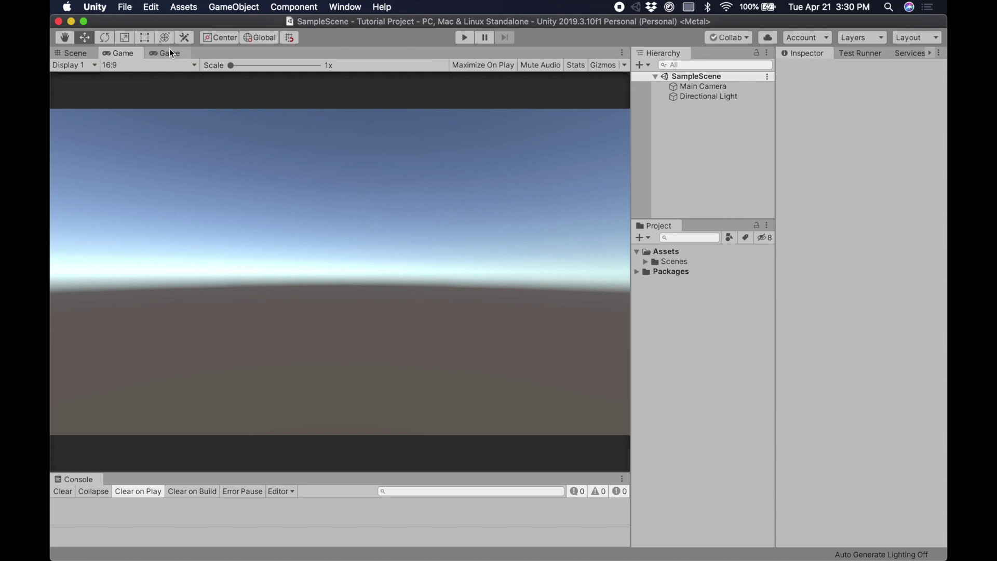
# - In Project Settings > Player > Other Settings, set Api Compatibility Level to .NET 4.x
pyautogui.click(152, 8)
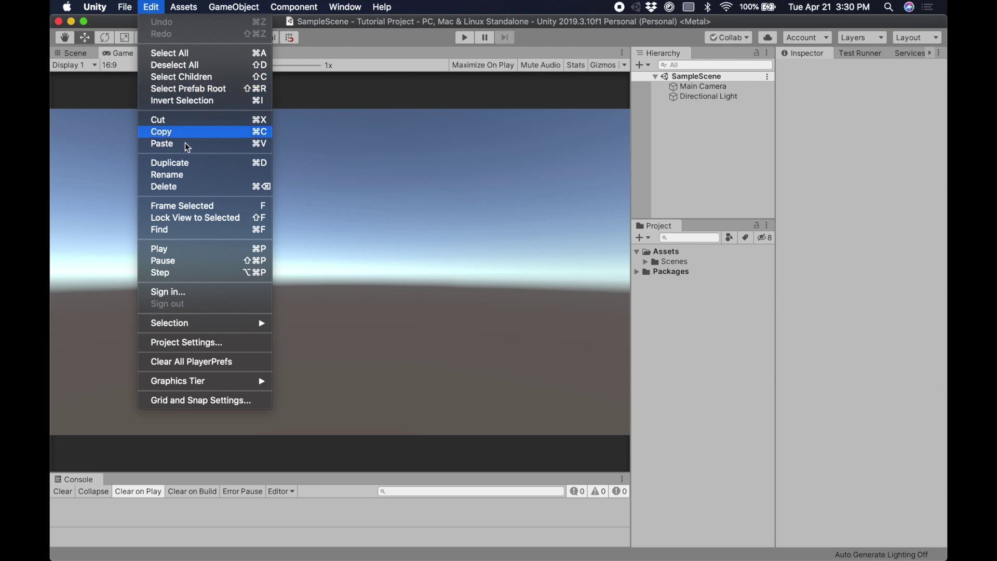
pyautogui.click(182, 344)
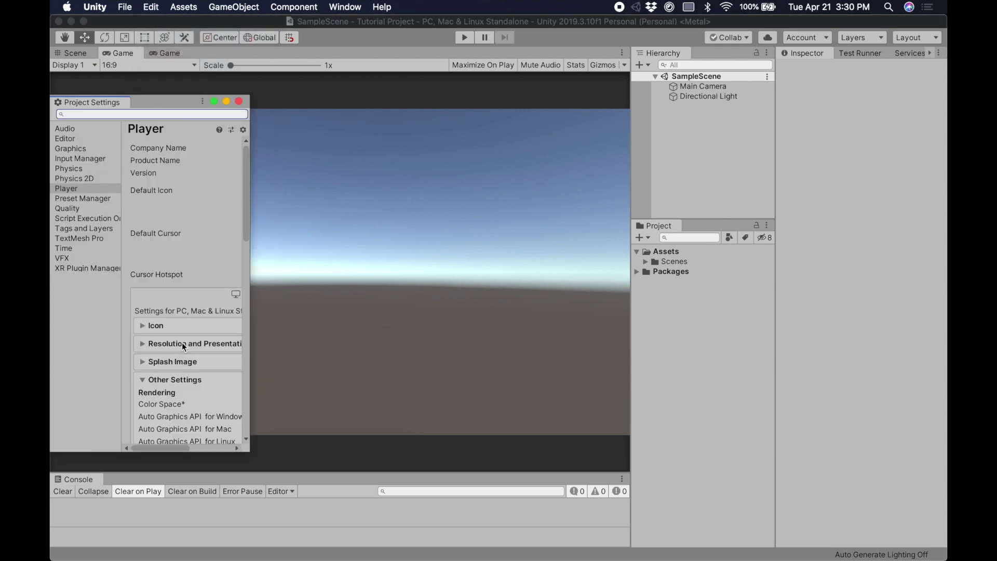
pyautogui.click(66, 189)
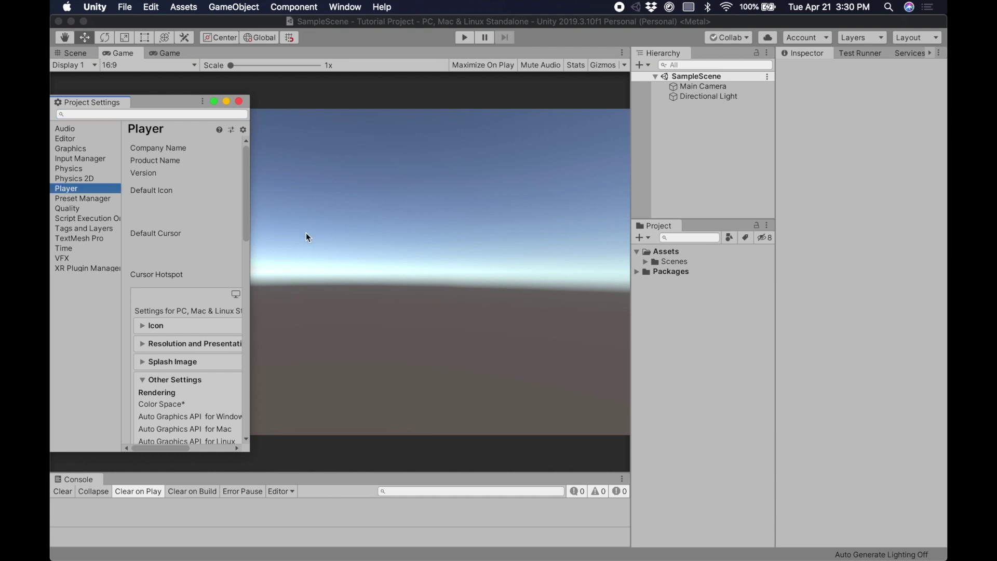
pyautogui.moveTo(250, 226); pyautogui.dragTo(564, 259)
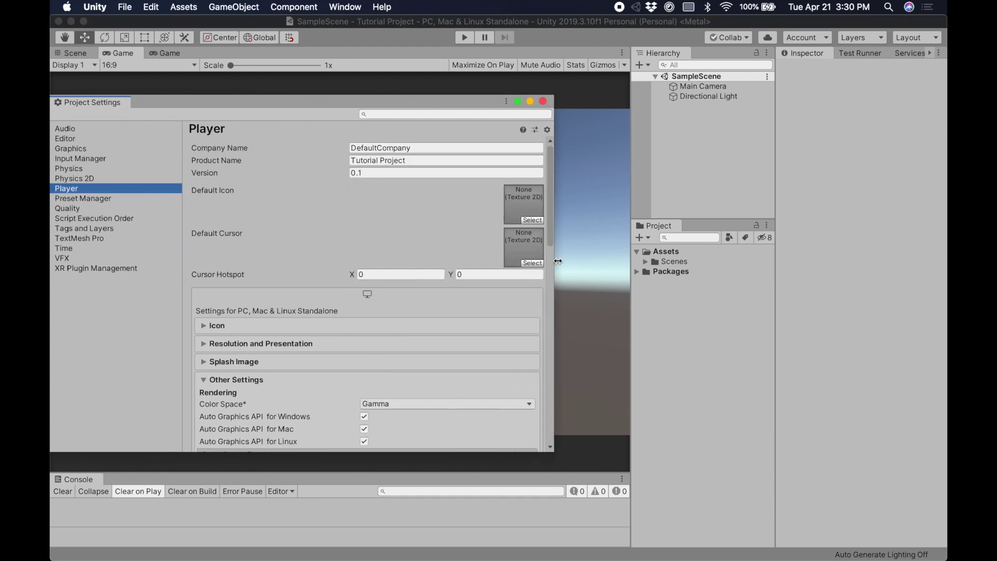
pyautogui.scroll(-5, 369, 274)
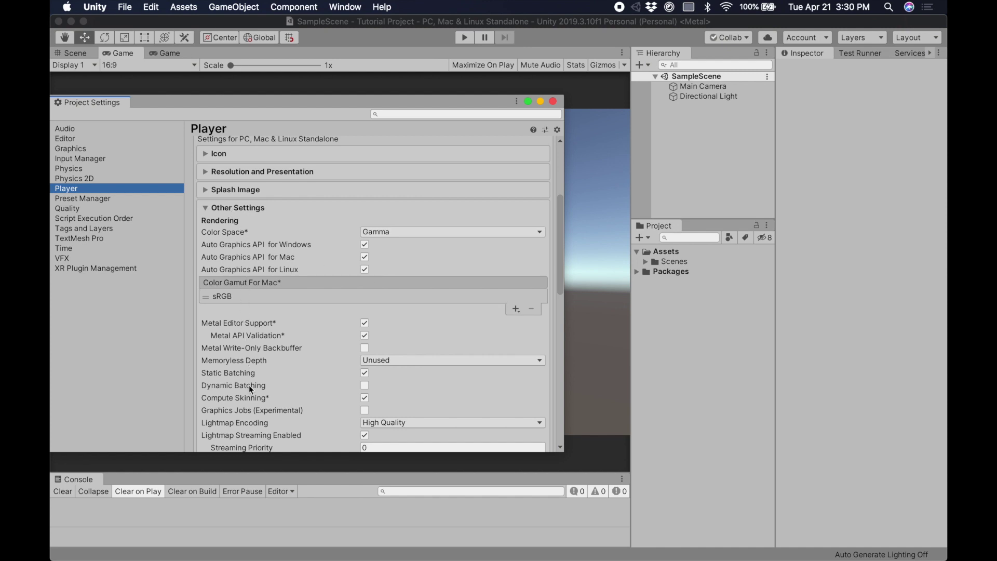
pyautogui.scroll(-2, 248, 385)
pyautogui.scroll(-8, 249, 386)
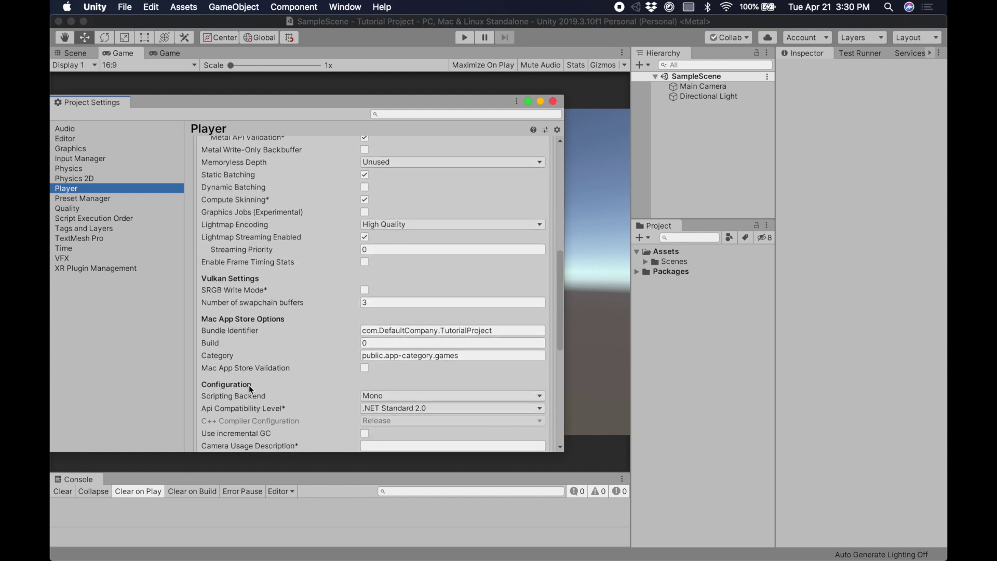
pyautogui.scroll(-3, 249, 384)
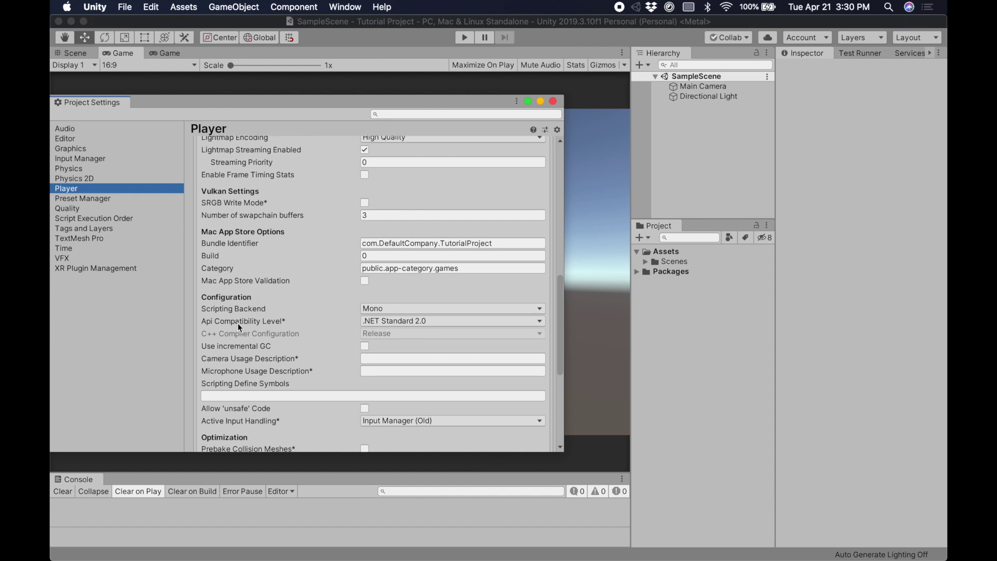
pyautogui.click(409, 322)
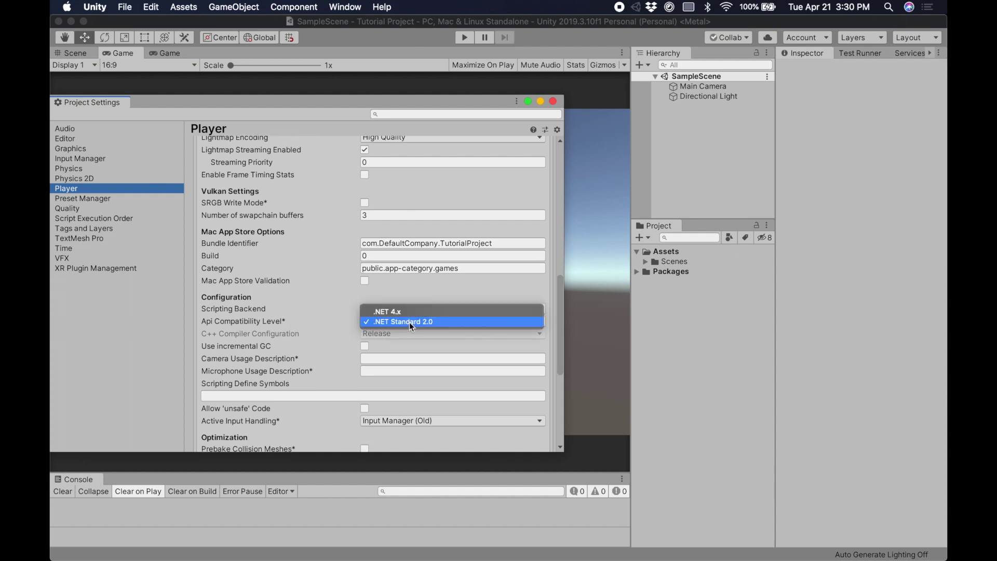
pyautogui.click(404, 314)
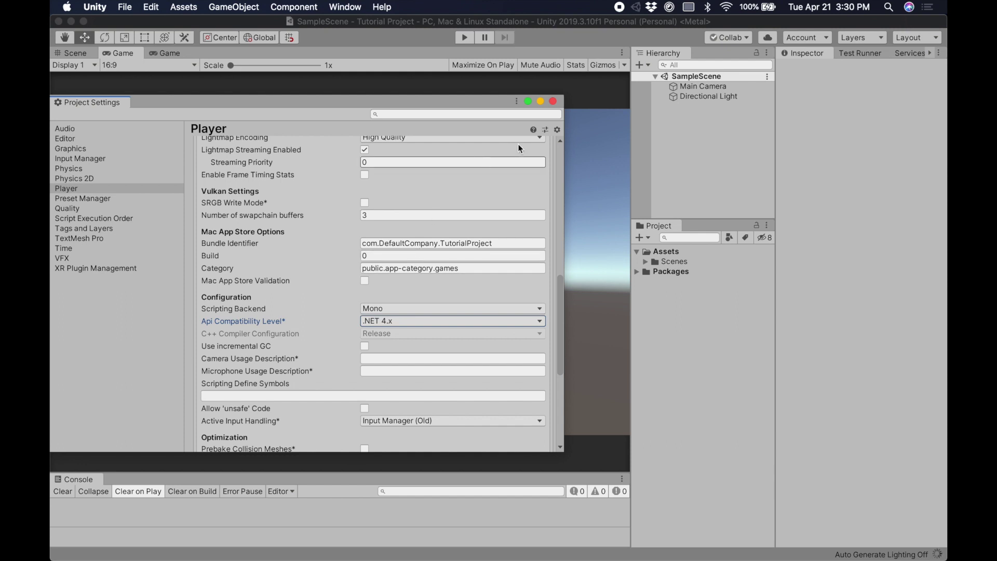
pyautogui.click(554, 101)
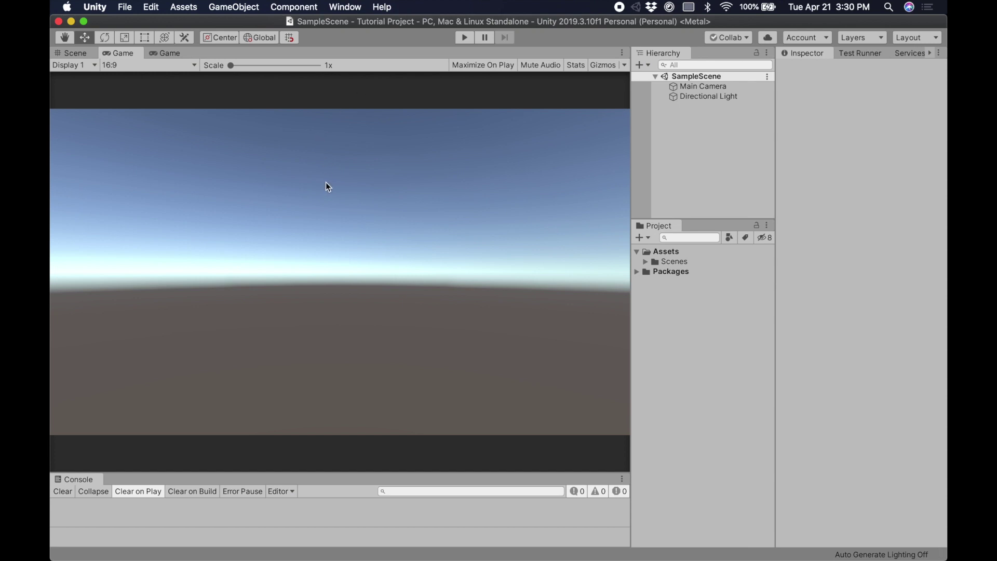
# - Open the Package Manager and enable showing preview packages in the list
pyautogui.click(342, 7)
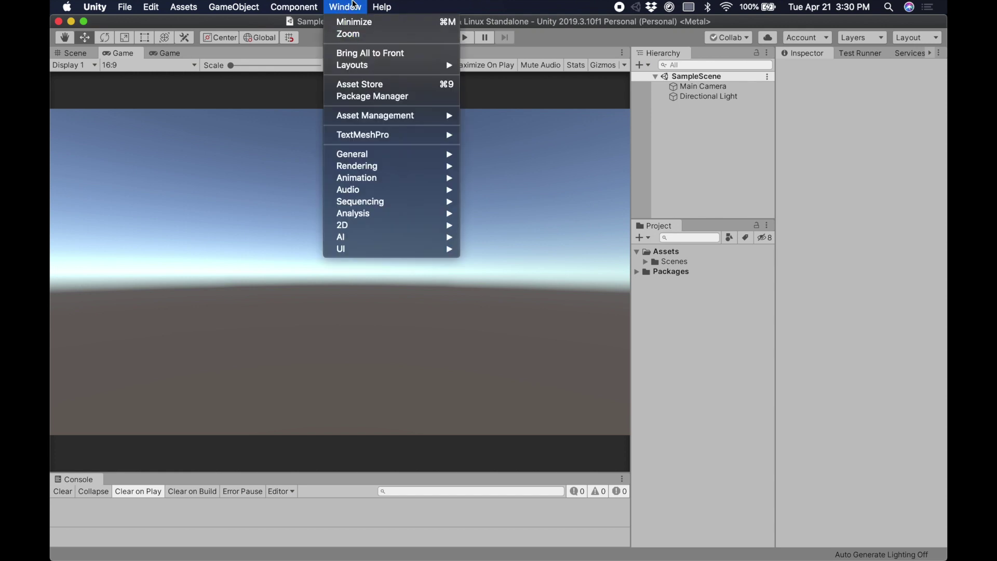
pyautogui.click(363, 97)
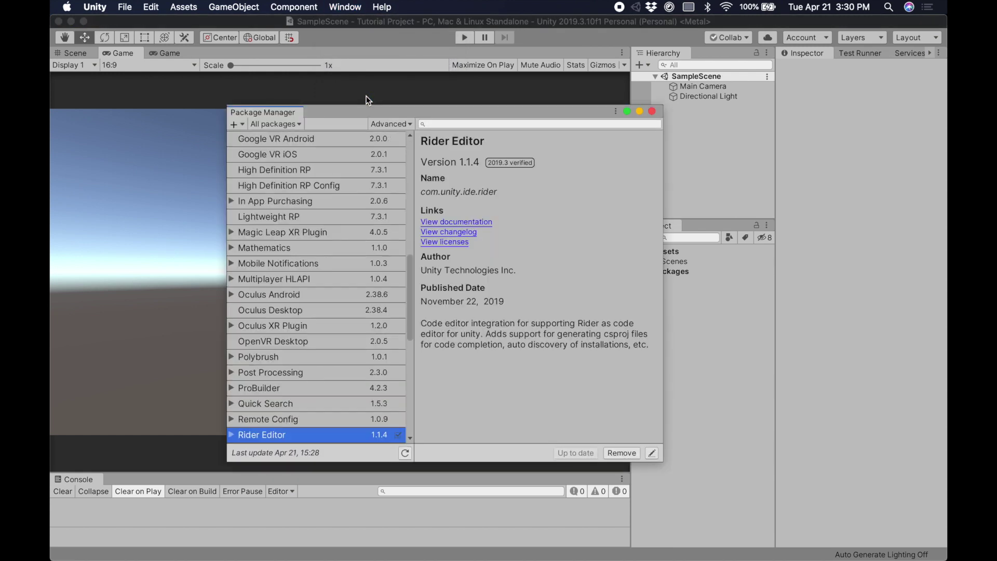
pyautogui.click(393, 125)
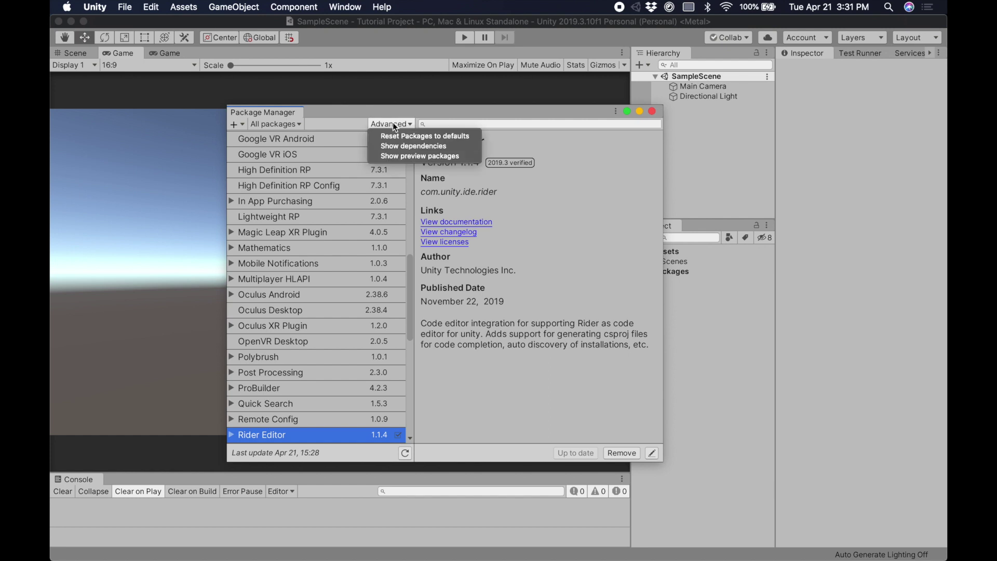
pyautogui.click(405, 157)
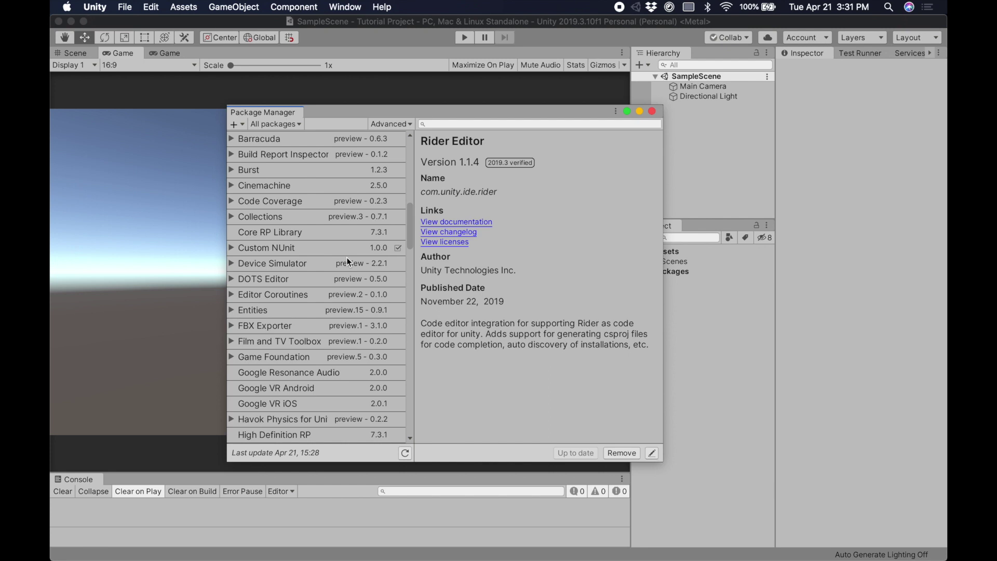
pyautogui.scroll(-10, 341, 244)
pyautogui.scroll(-15, 341, 244)
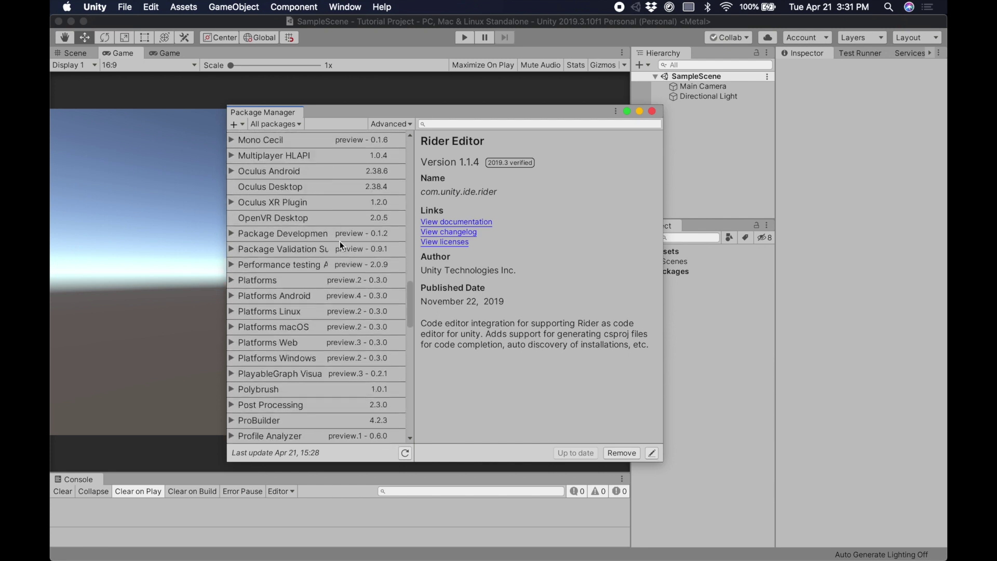
pyautogui.scroll(-5, 340, 243)
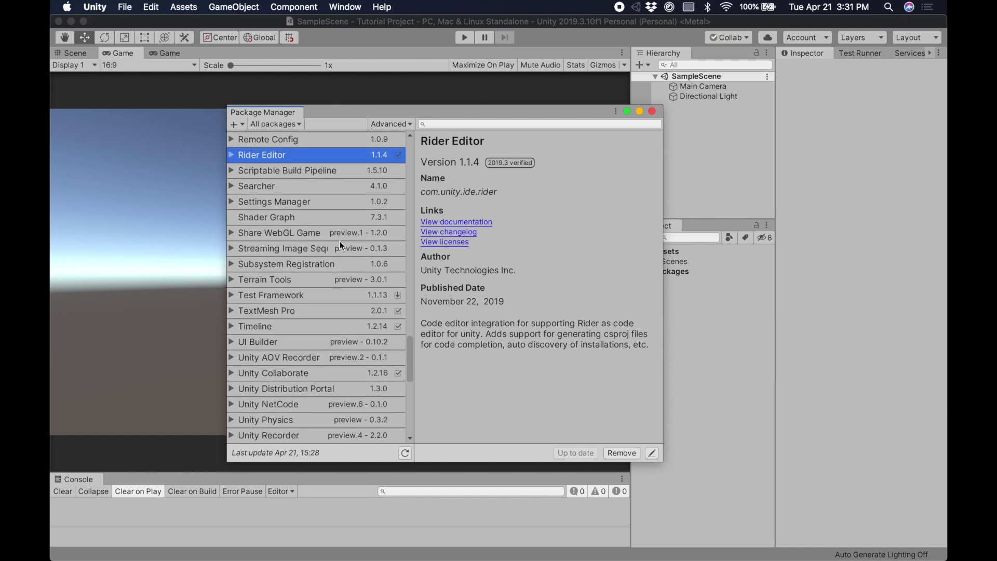
# - Update the TextMesh Pro package to version 2.1.0 preview.8
pyautogui.click(265, 284)
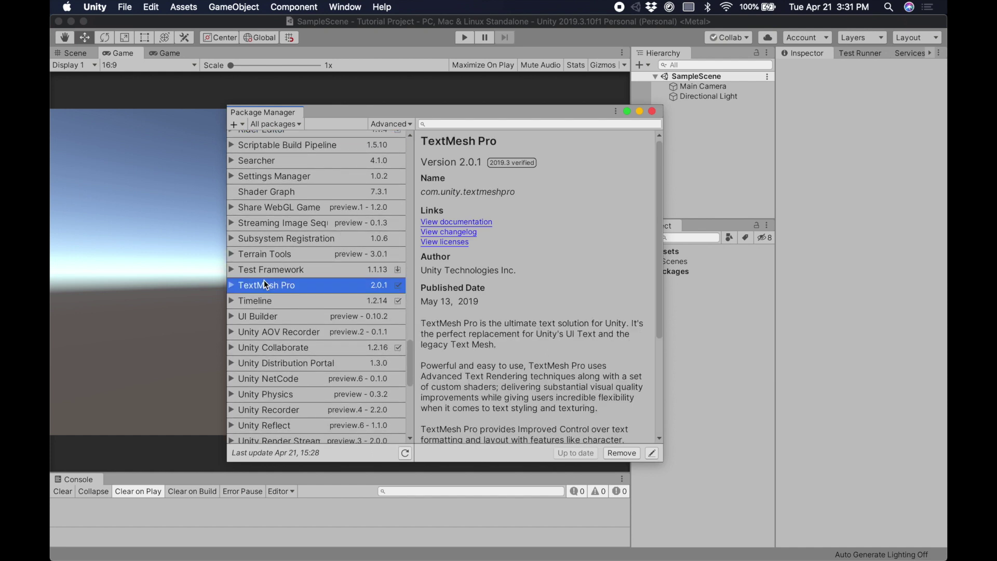
pyautogui.click(232, 286)
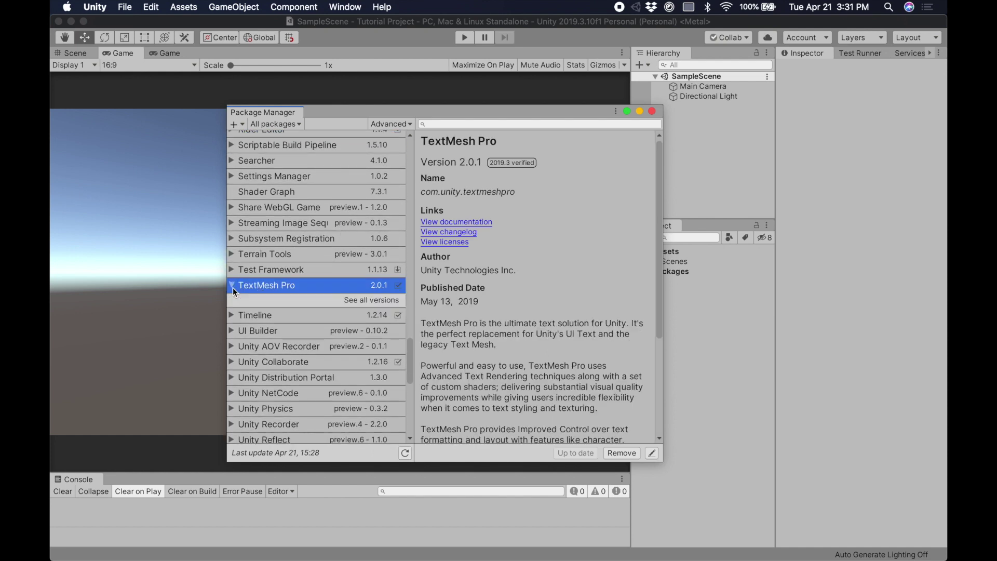
pyautogui.click(378, 301)
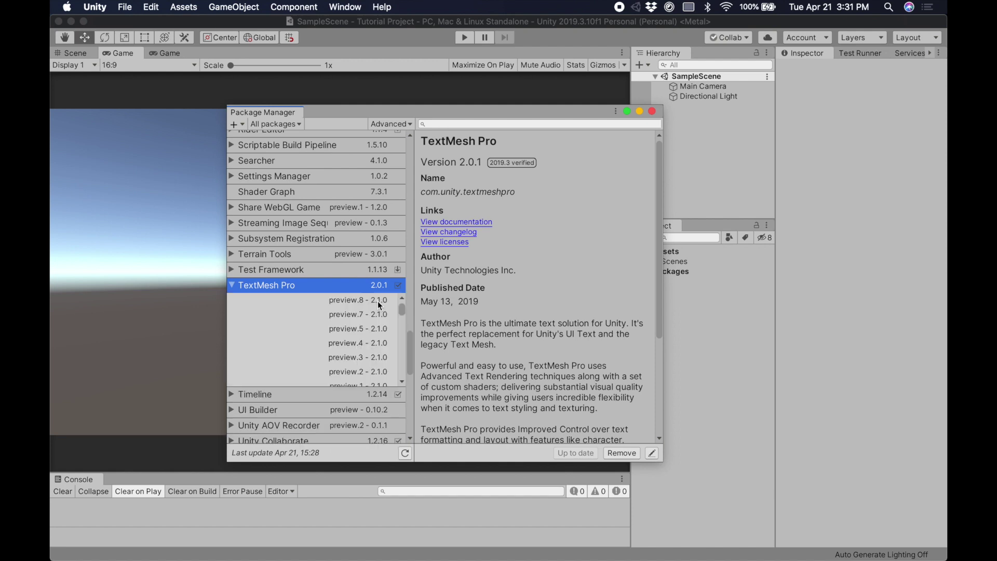
pyautogui.click(348, 300)
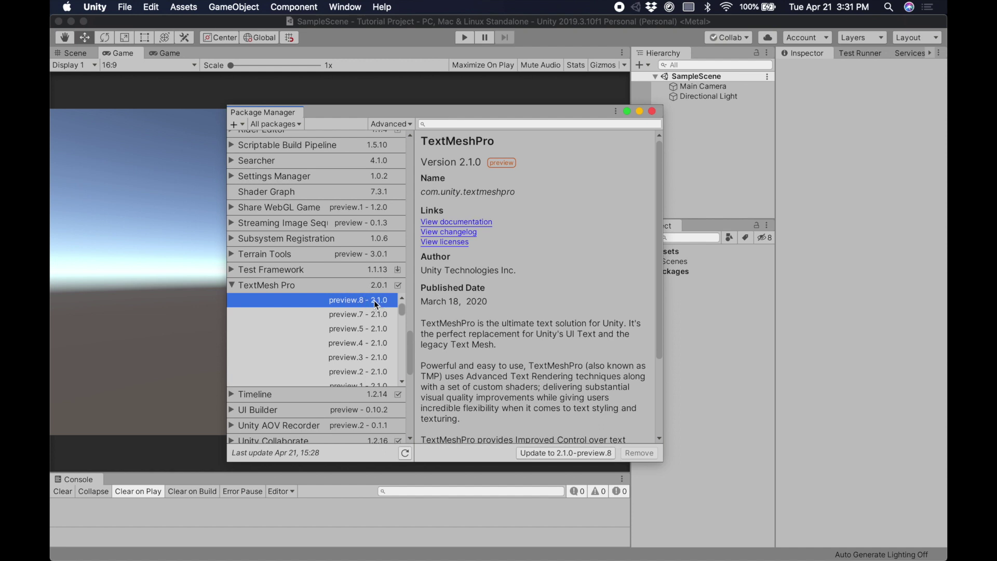
pyautogui.click(568, 453)
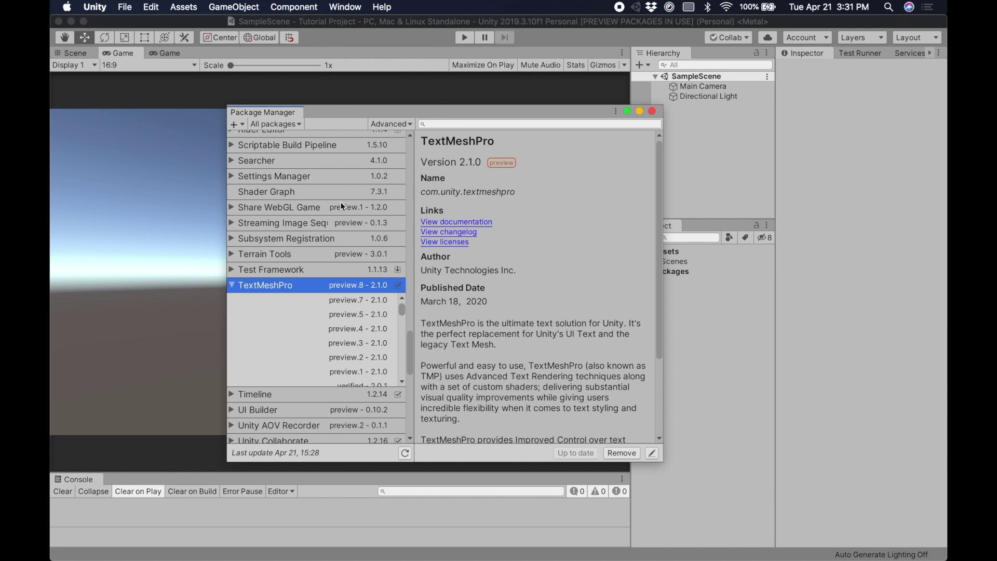
pyautogui.moveTo(528, 111); pyautogui.dragTo(484, 98)
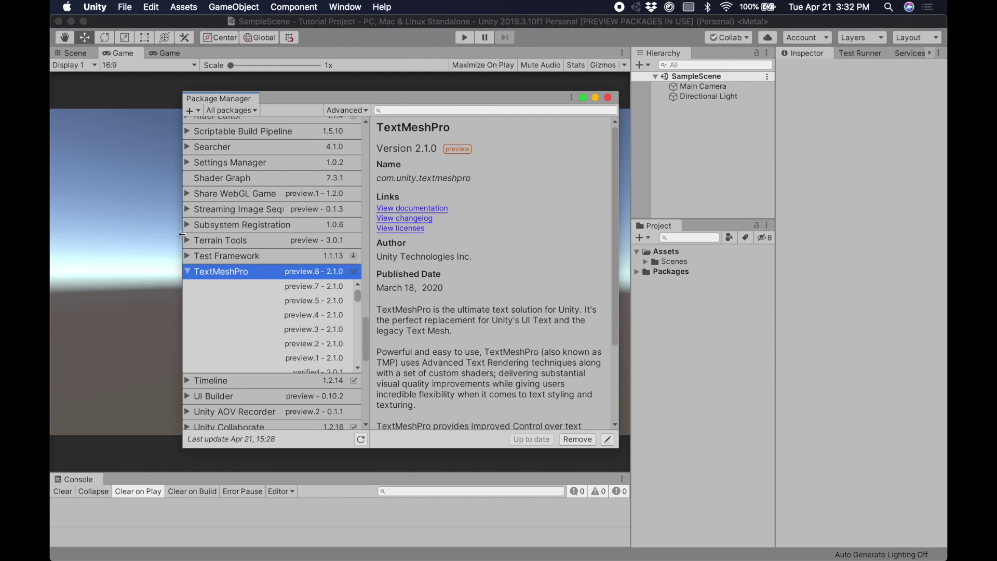
pyautogui.click(188, 272)
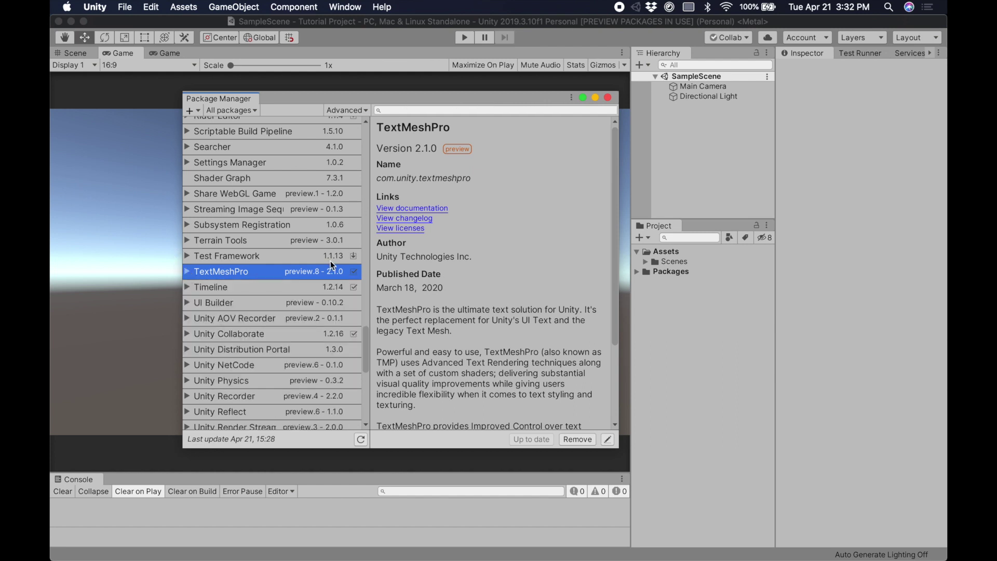
pyautogui.click(195, 111)
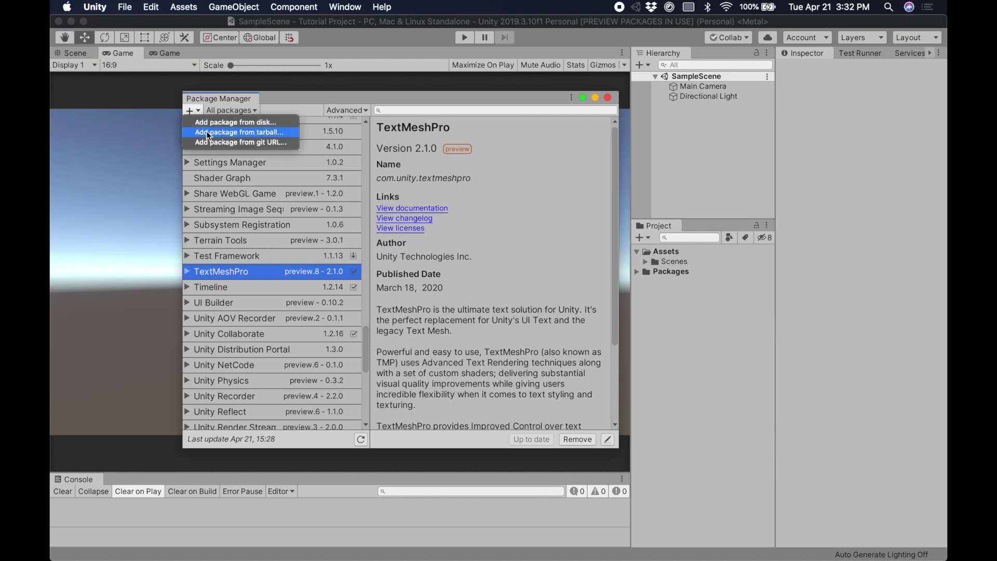
pyautogui.click(251, 141)
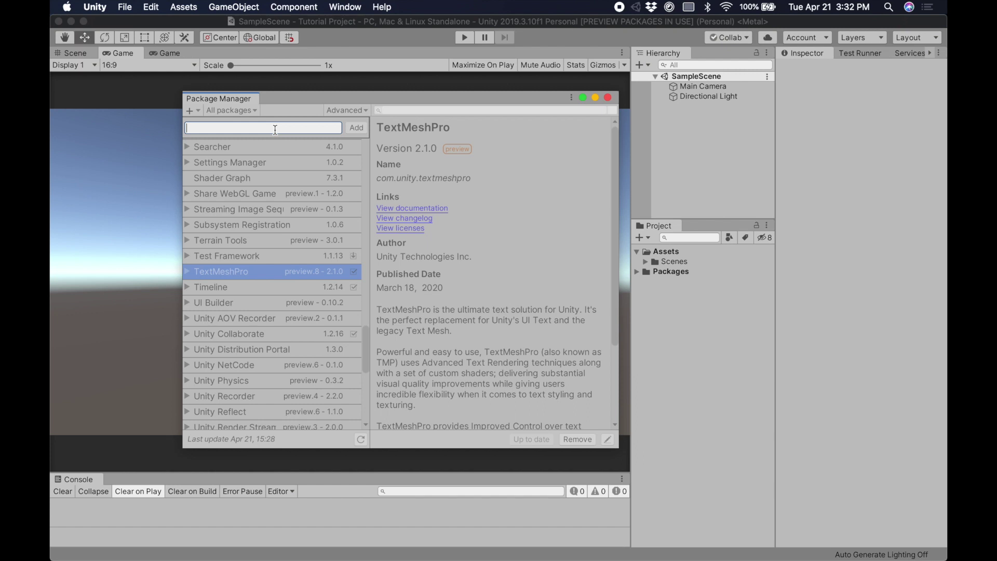
pyautogui.write('https://github.com/BioMotio')
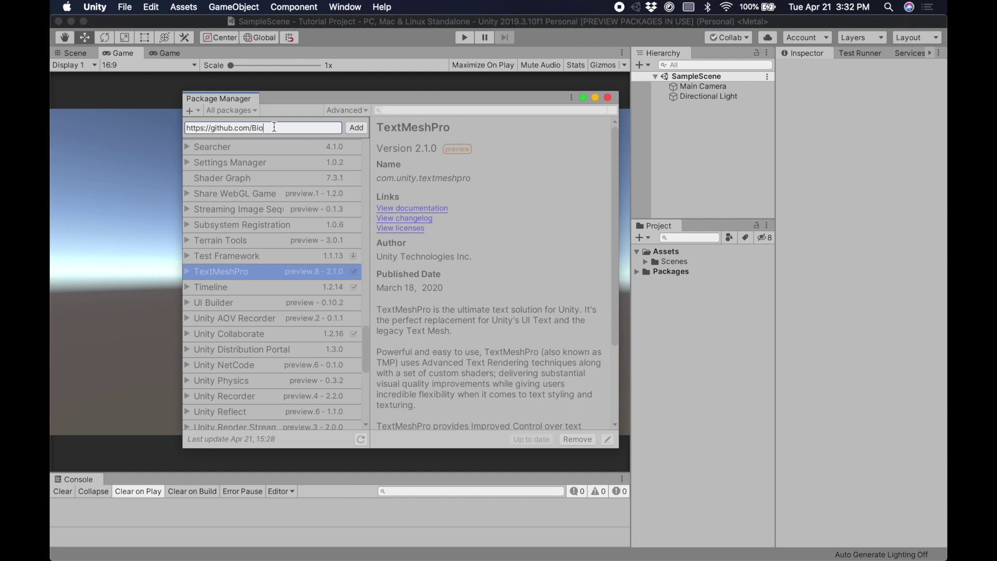
pyautogui.write('nLab/TUX.git#')
# - In Safari, check the TUX GitHub releases page for the newest version, 0.16.2
pyautogui.hotkey('ctrl', 'Right')
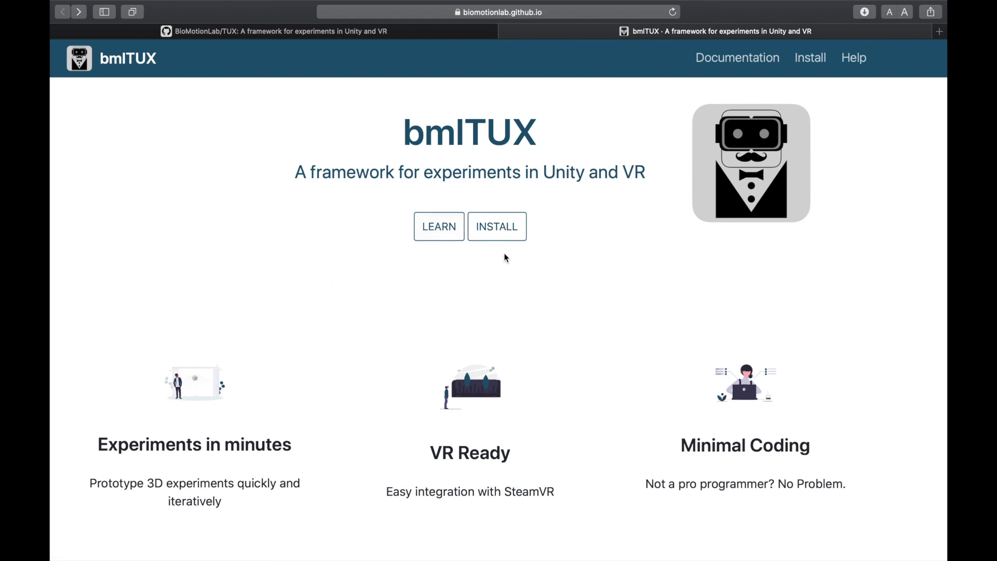
pyautogui.click(499, 233)
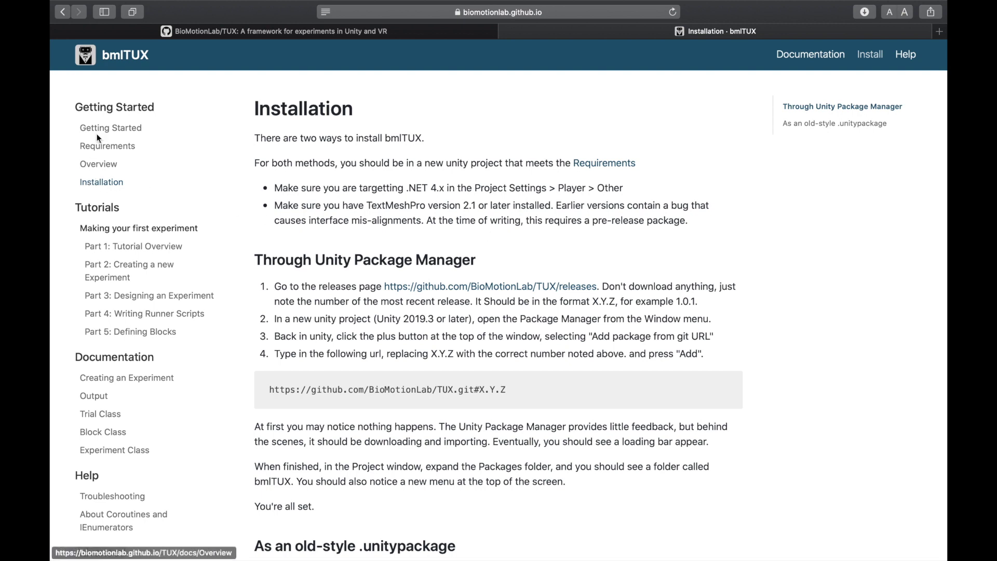
pyautogui.scroll(-3, 384, 247)
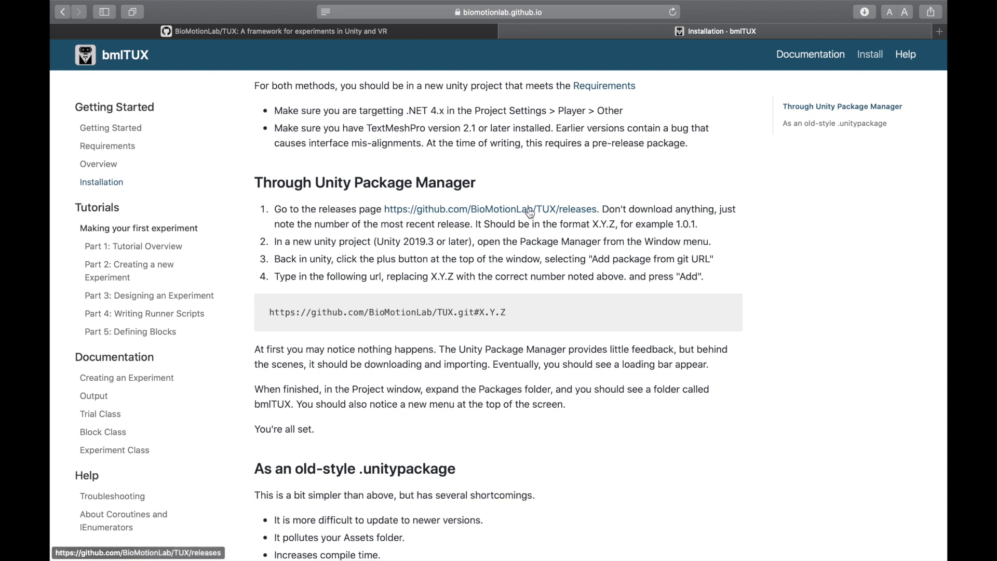
pyautogui.click(494, 210)
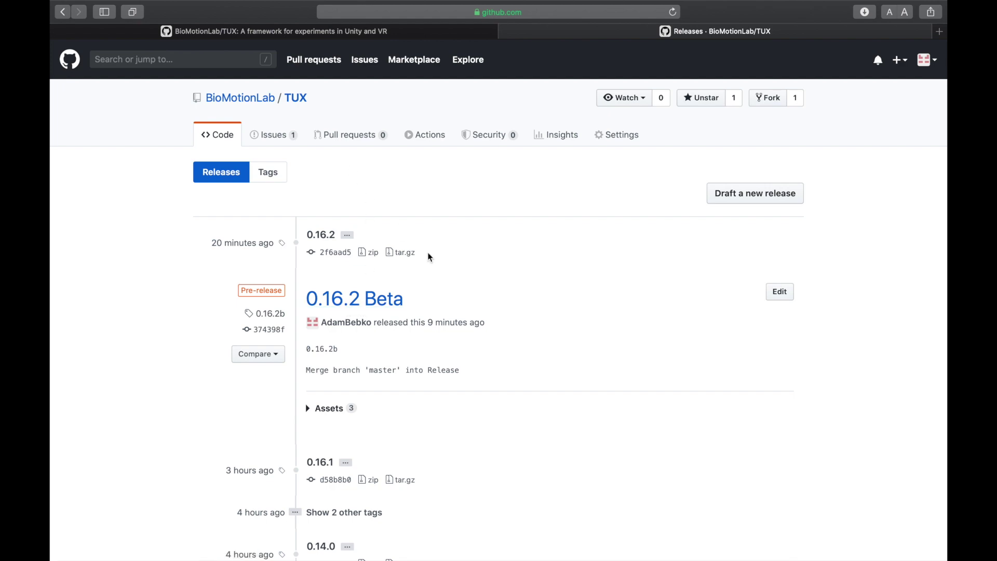
pyautogui.hotkey('ctrl', 'Left')
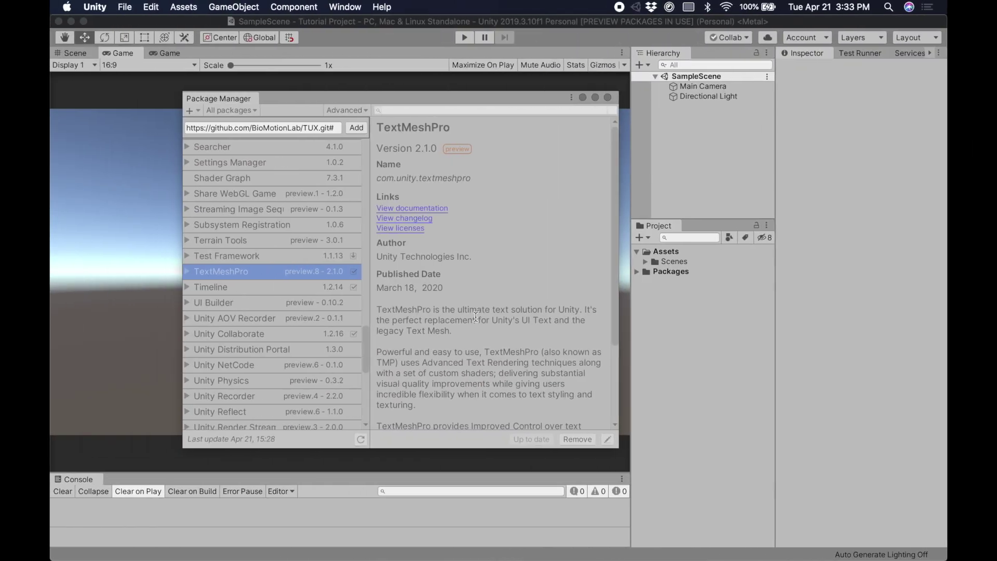
# - Complete the git URL with version 0.16.2 and install the bmlTUX package
pyautogui.click(338, 129)
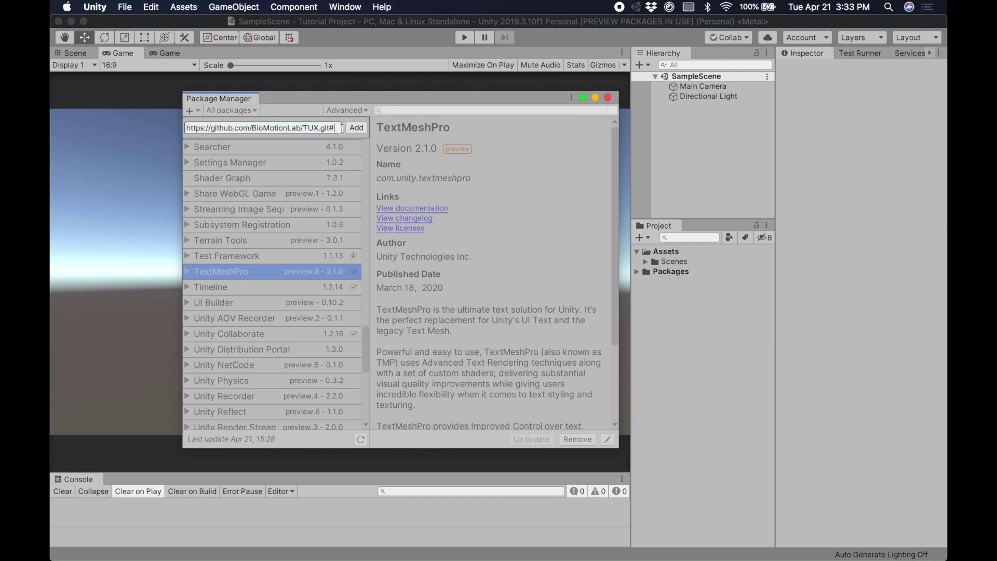
pyautogui.write('#0.1')
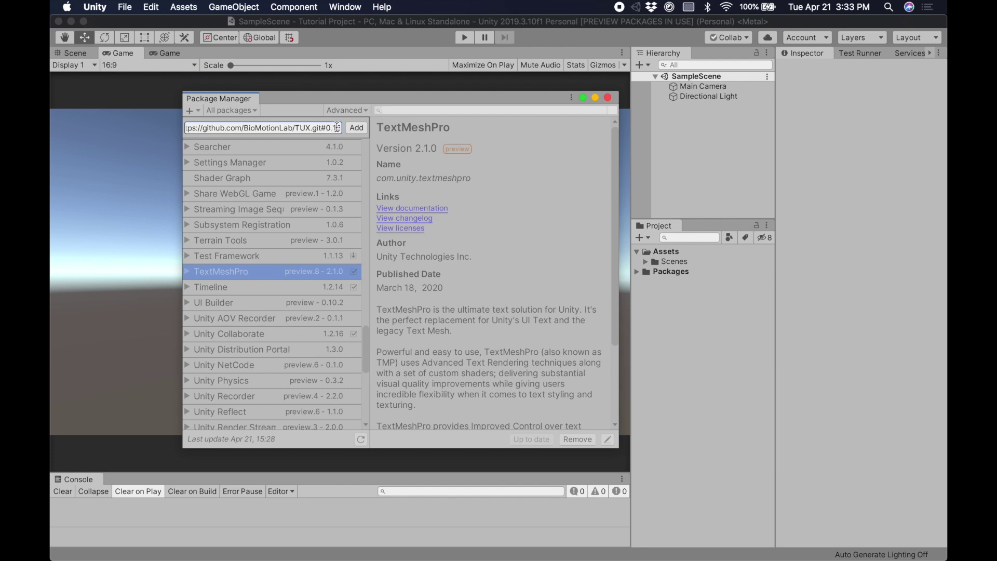
pyautogui.write('6.2')
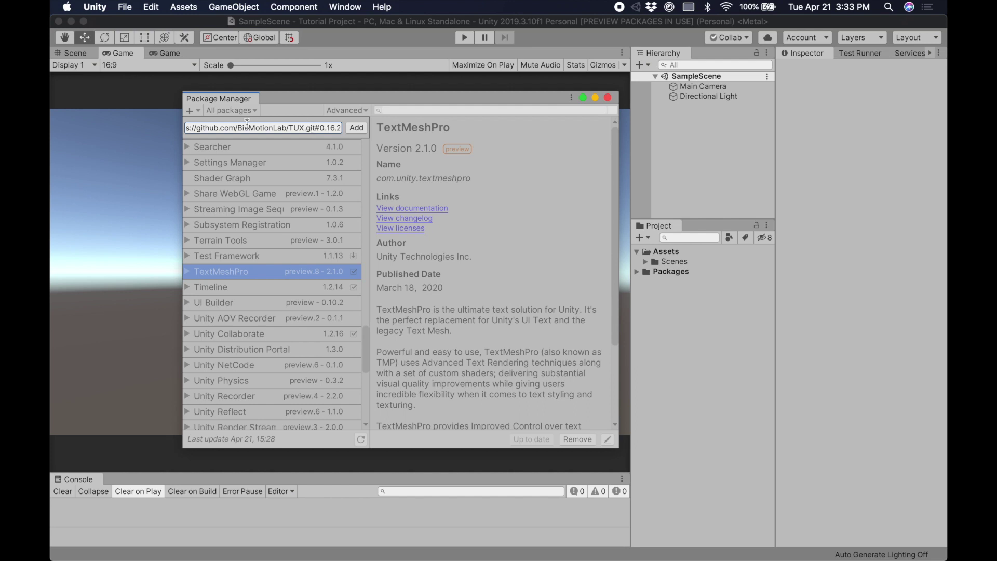
pyautogui.click(358, 127)
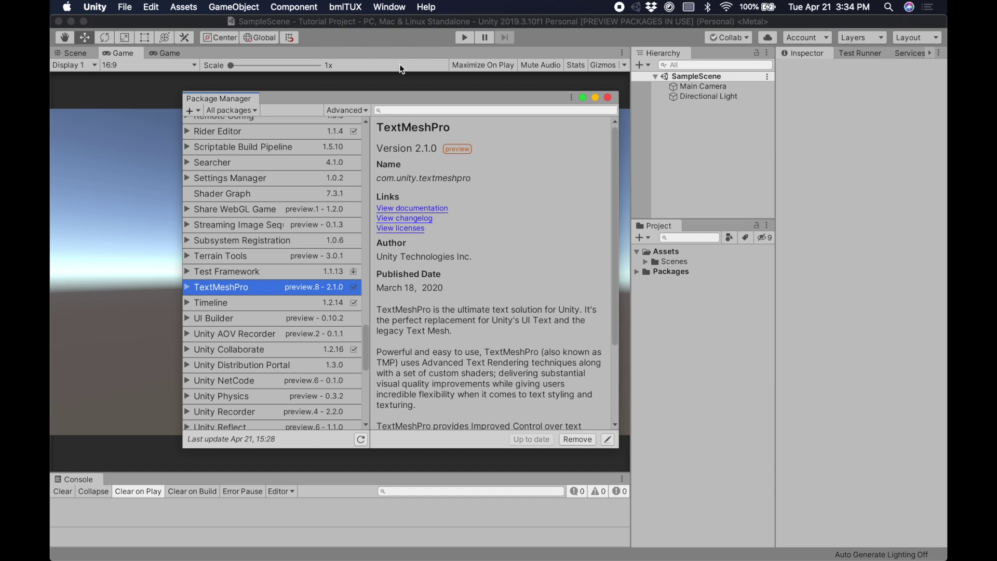
# - Close the Package Manager and check the new bmlTUX menu's Script Helper Tool command
pyautogui.click(609, 98)
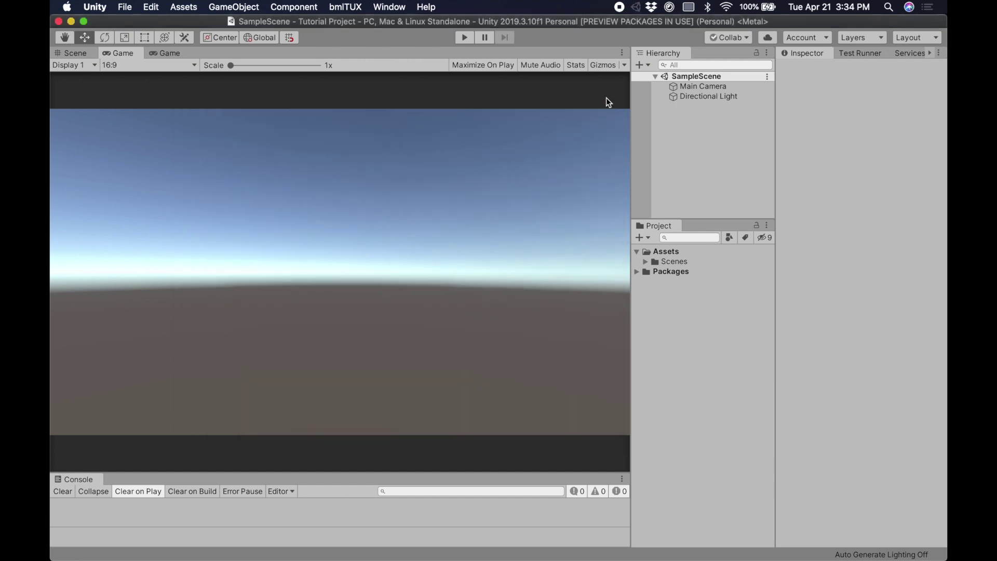
pyautogui.click(349, 6)
pyautogui.moveTo(371, 4)
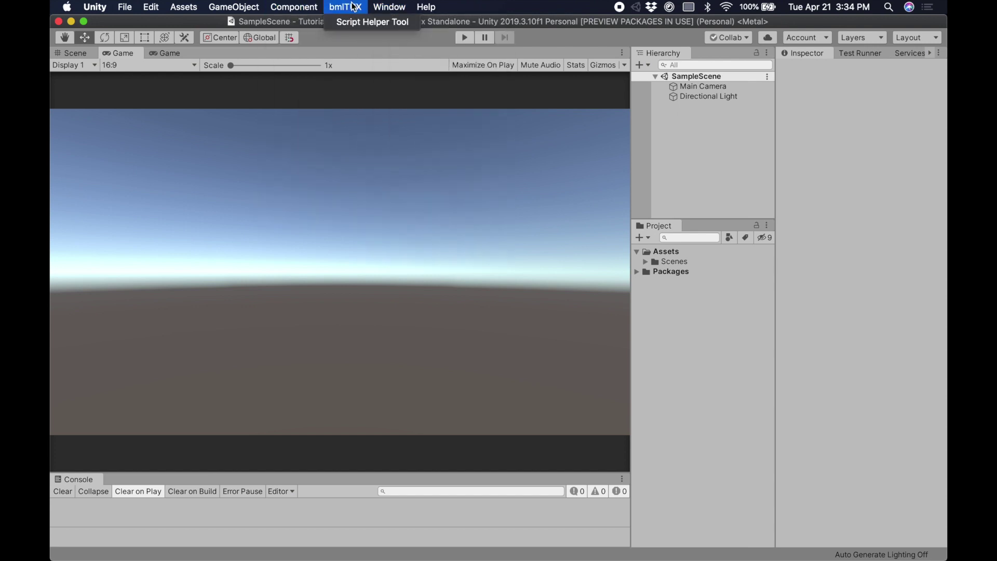
pyautogui.click(695, 329)
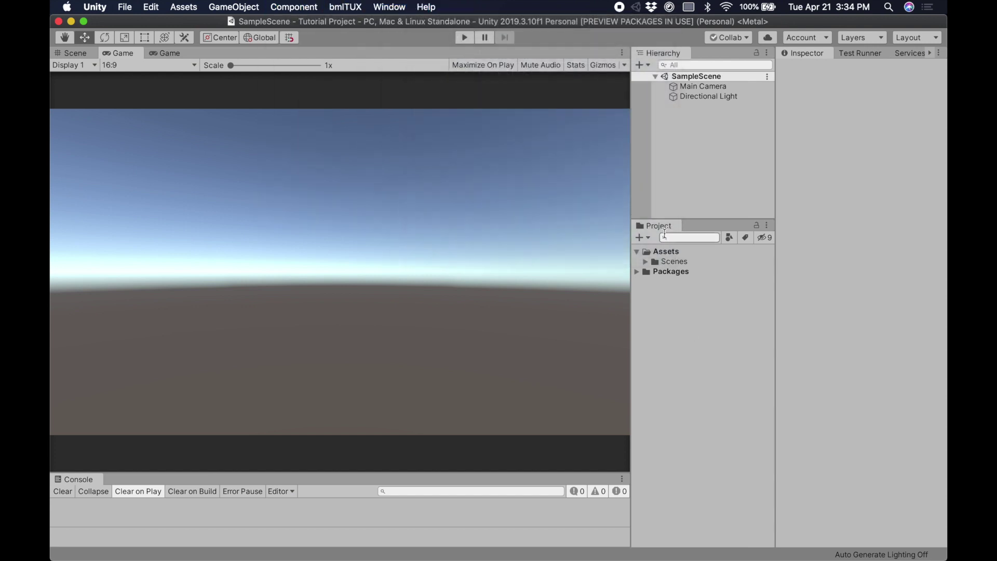
# - Confirm bmlTUX under Packages, enlarge the Console area, and collapse the Packages and Assets folders
pyautogui.click(637, 273)
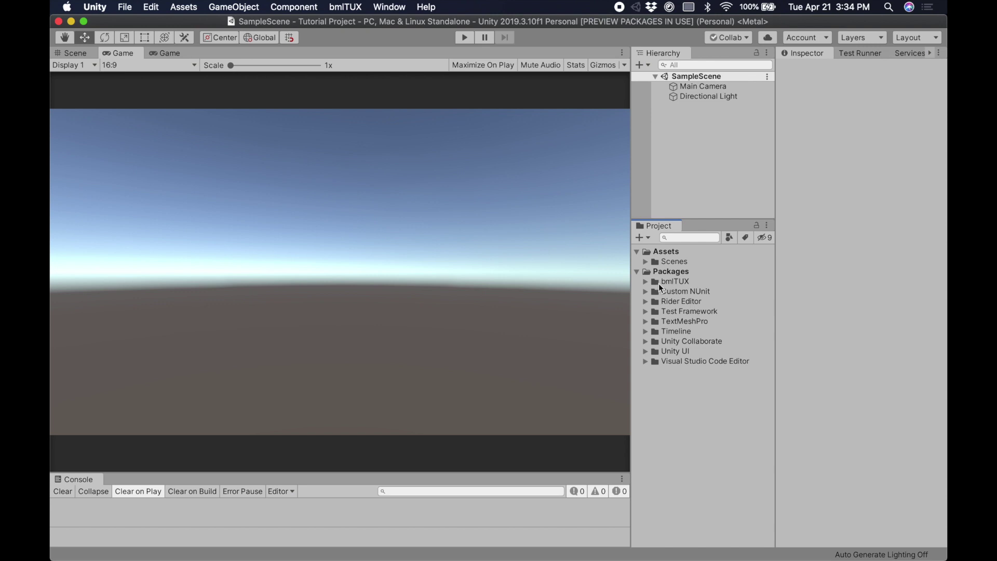
pyautogui.click(646, 282)
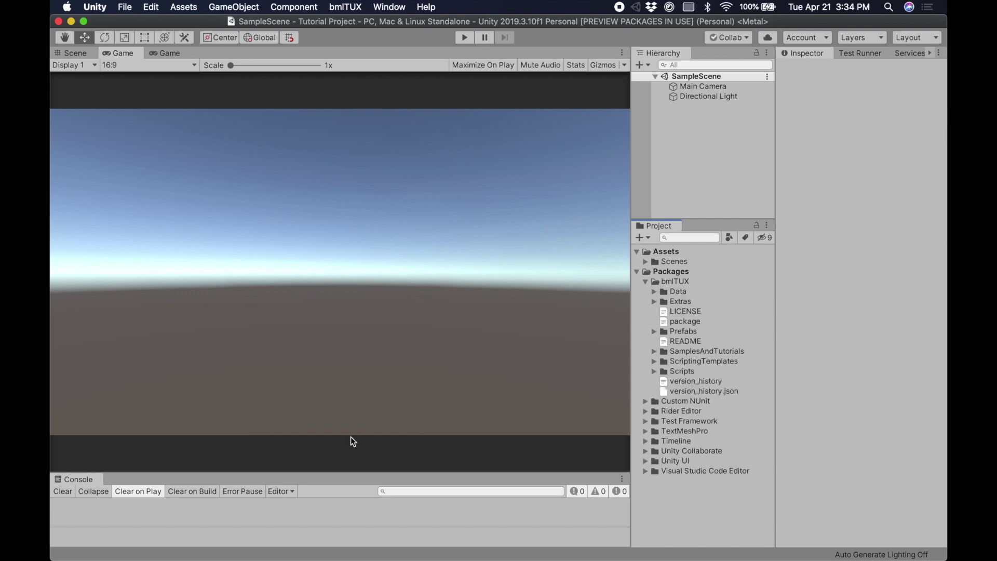
pyautogui.moveTo(329, 471); pyautogui.dragTo(337, 381)
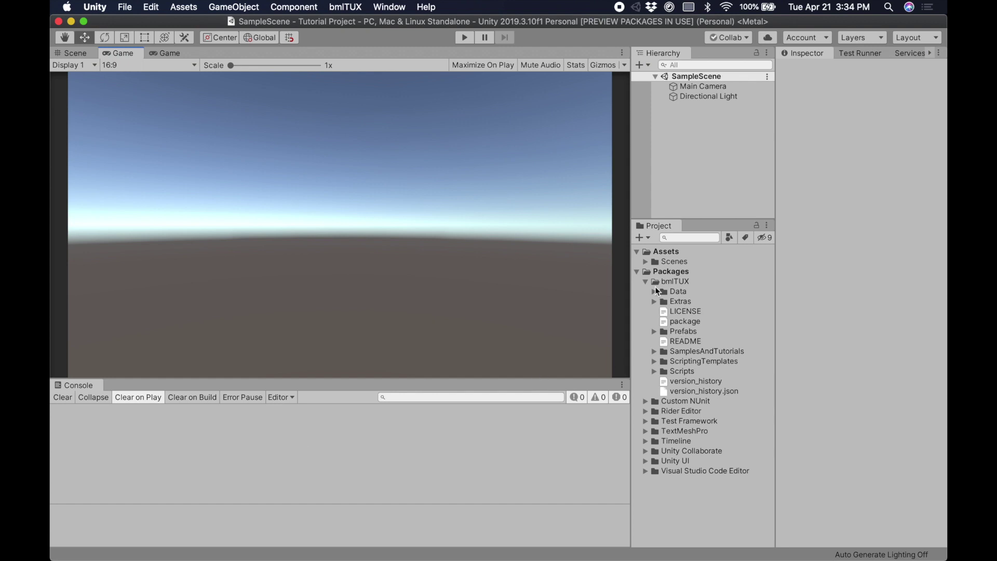
pyautogui.click(637, 272)
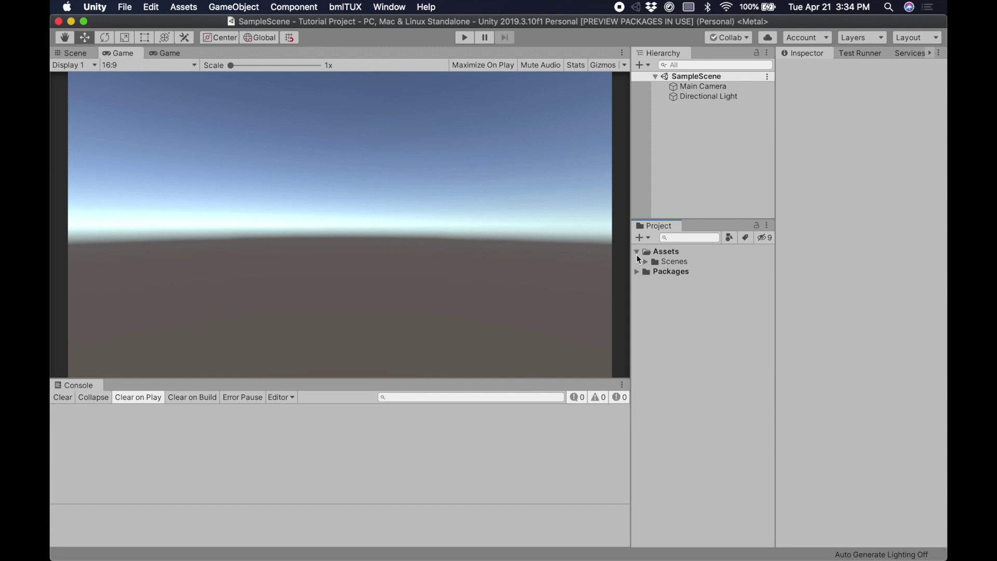
pyautogui.click(636, 251)
# - Use the bmlTUX Script Helper to auto-generate the 'Tutorial' experiment runner, design file and scripts
pyautogui.click(351, 8)
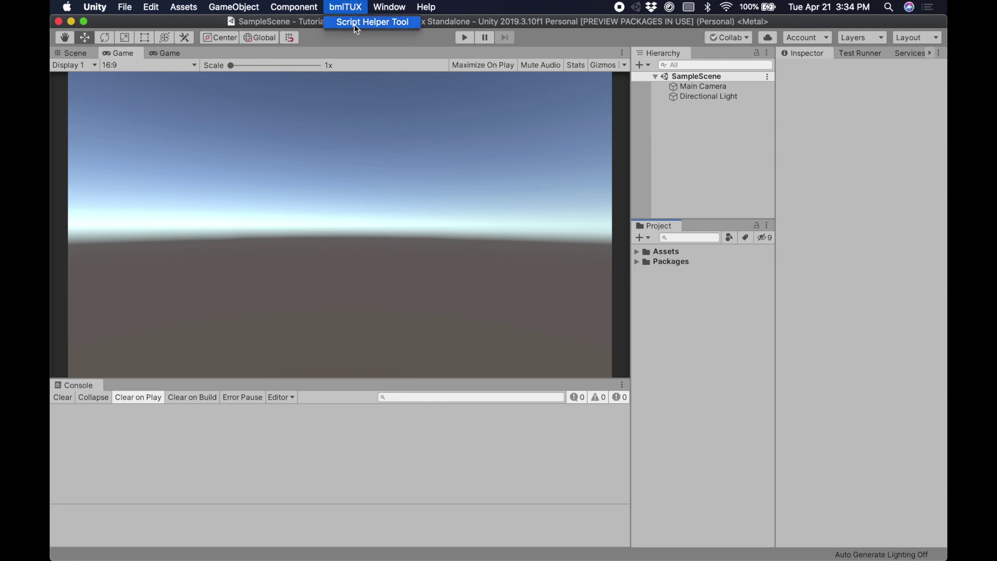
pyautogui.click(355, 25)
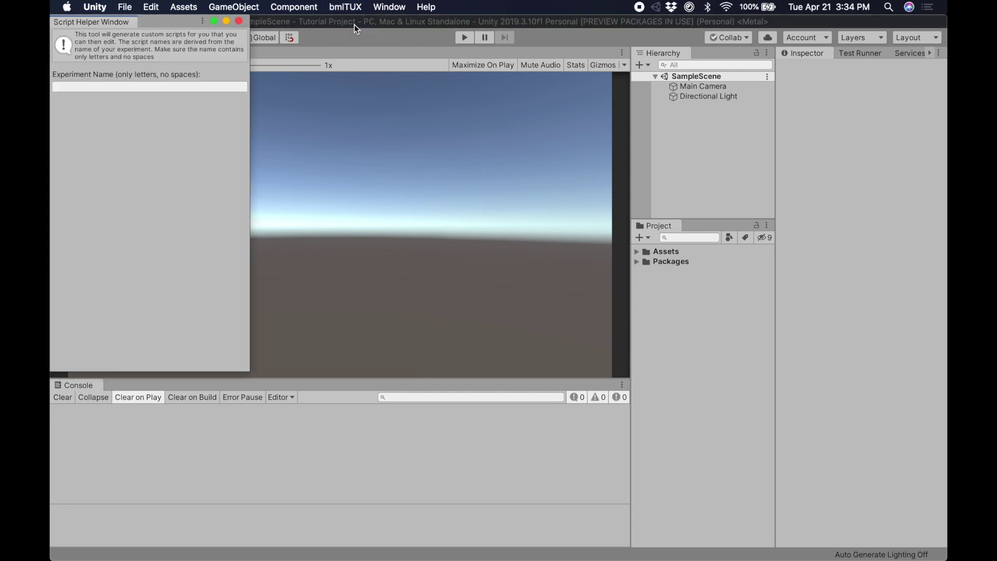
pyautogui.moveTo(170, 20); pyautogui.dragTo(460, 108)
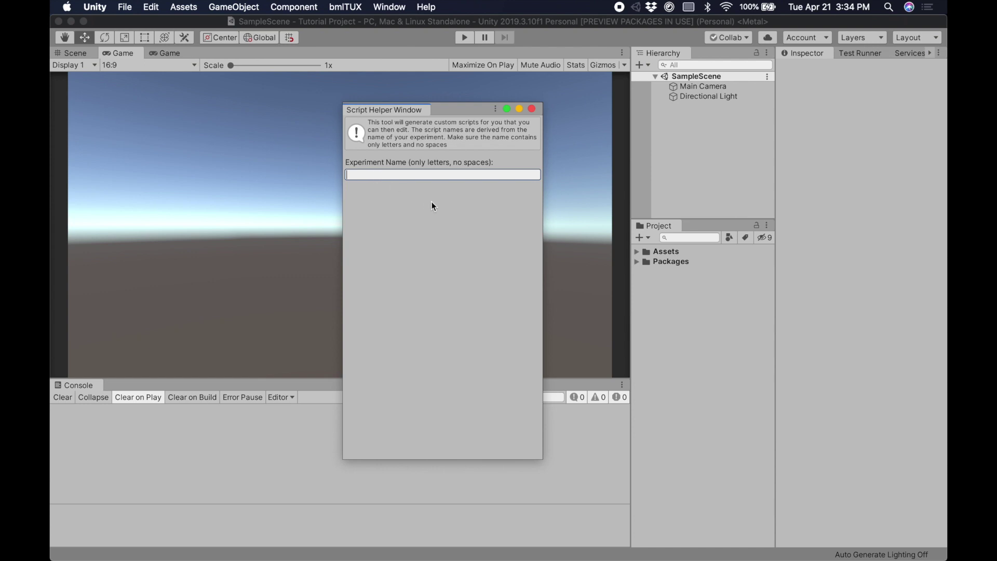
pyautogui.write('Tutorial')
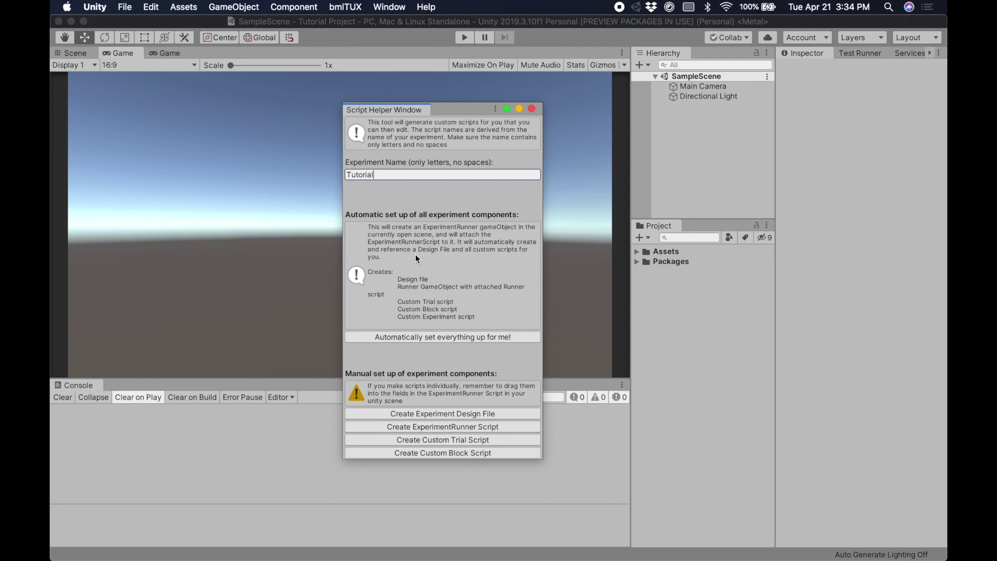
pyautogui.click(401, 339)
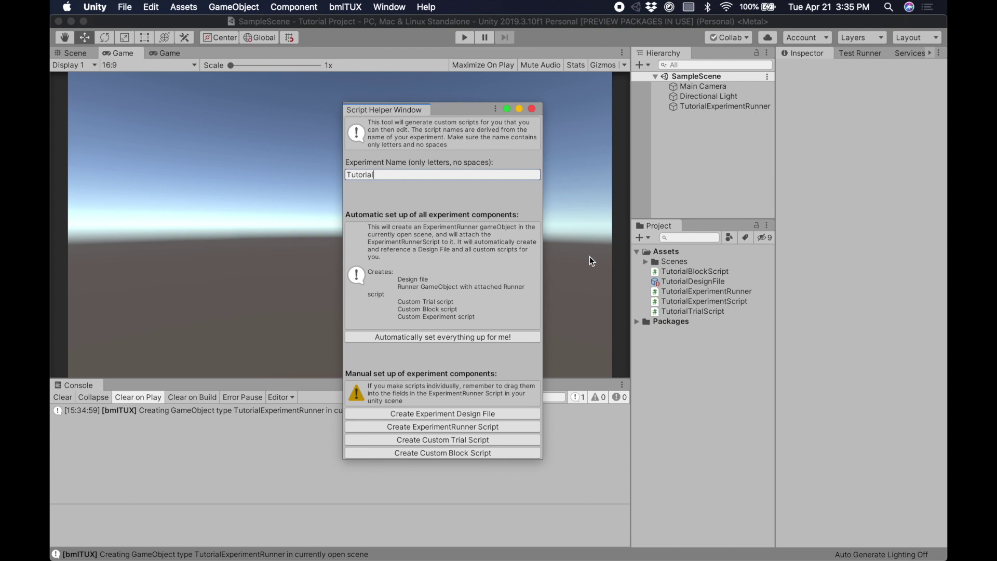
pyautogui.click(533, 109)
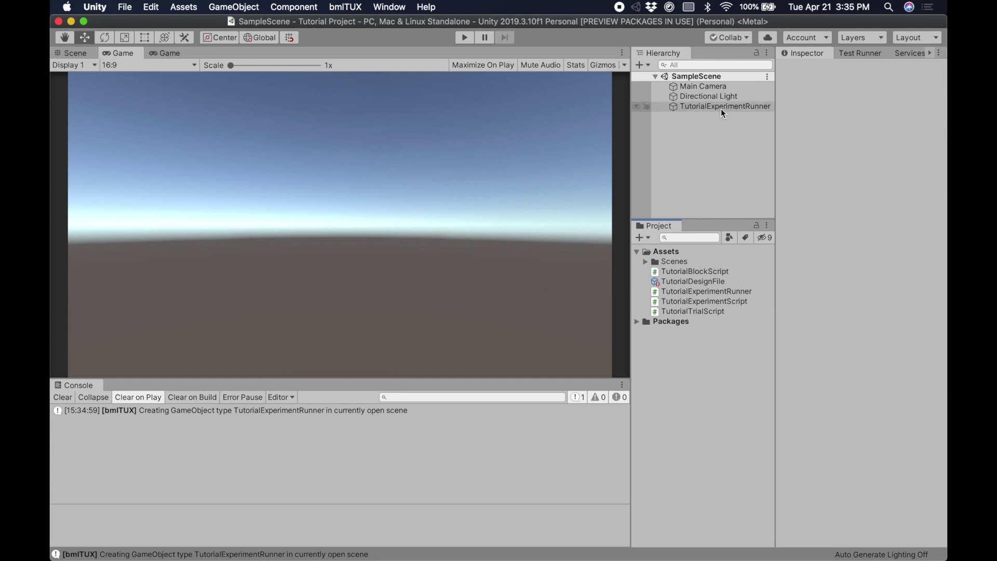
# - Inspect TutorialExperimentRunner's Script References: TutorialDesignFile and the Tutorial trial, block and experiment scripts
pyautogui.click(696, 107)
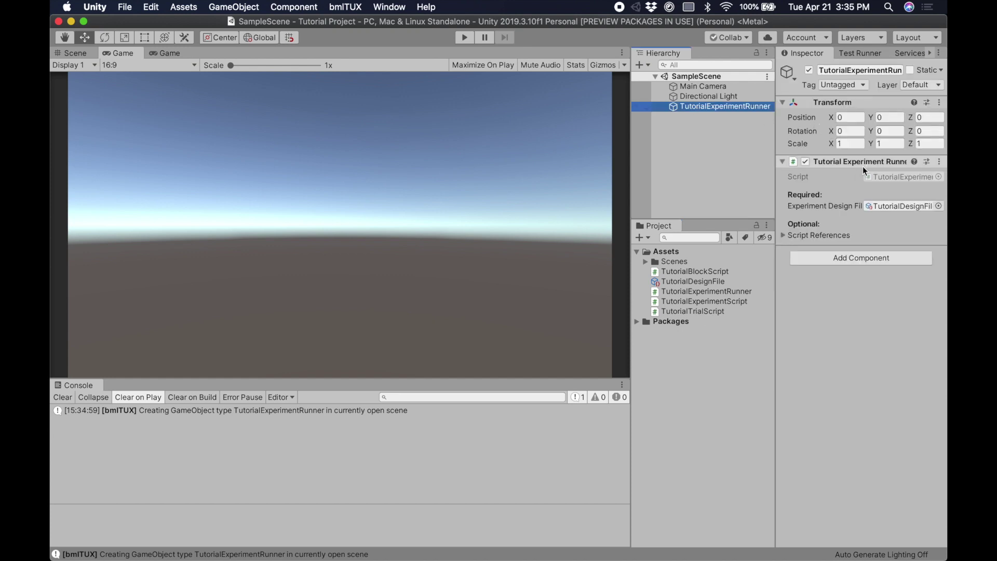
pyautogui.click(784, 235)
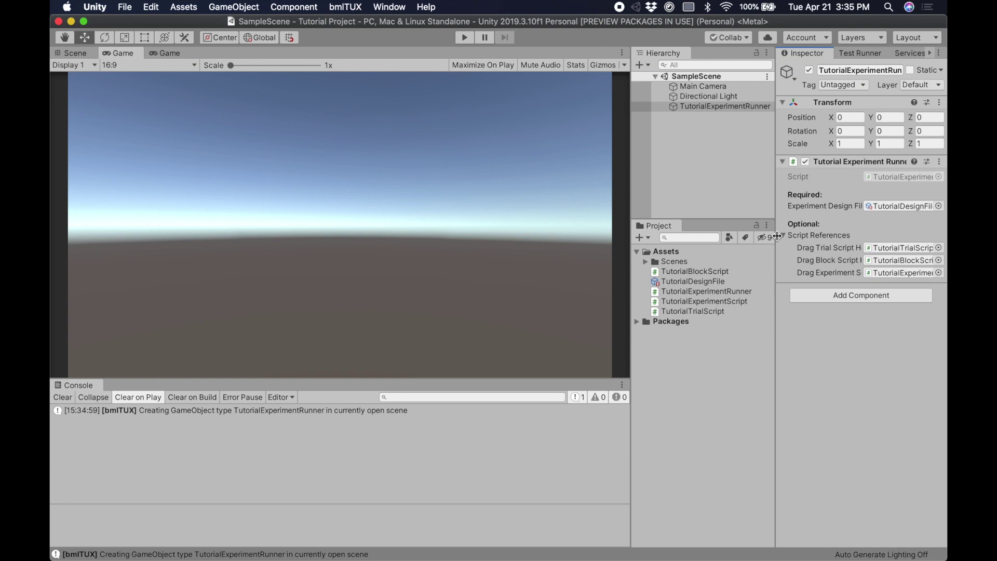
pyautogui.moveTo(777, 236); pyautogui.dragTo(719, 236)
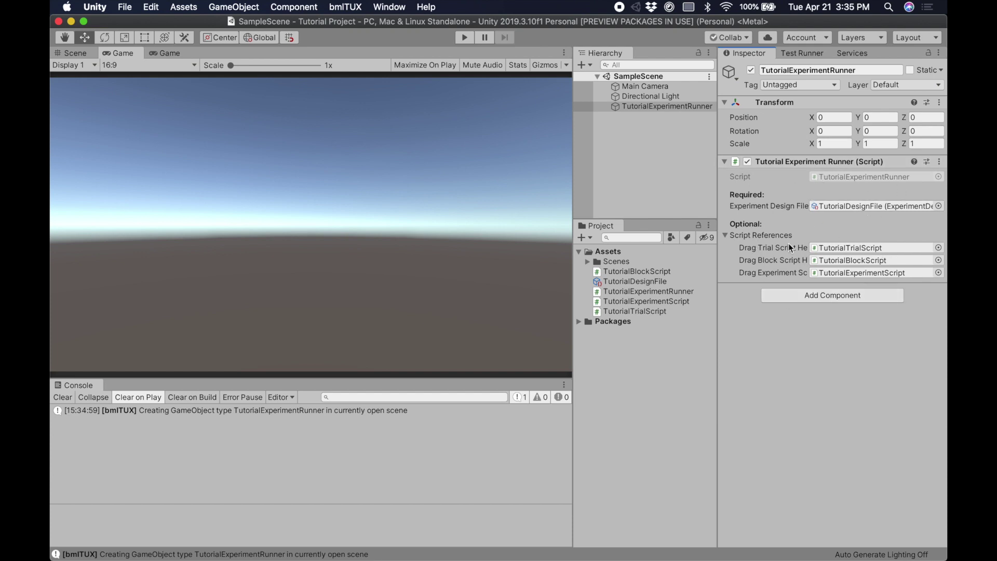
pyautogui.click(845, 176)
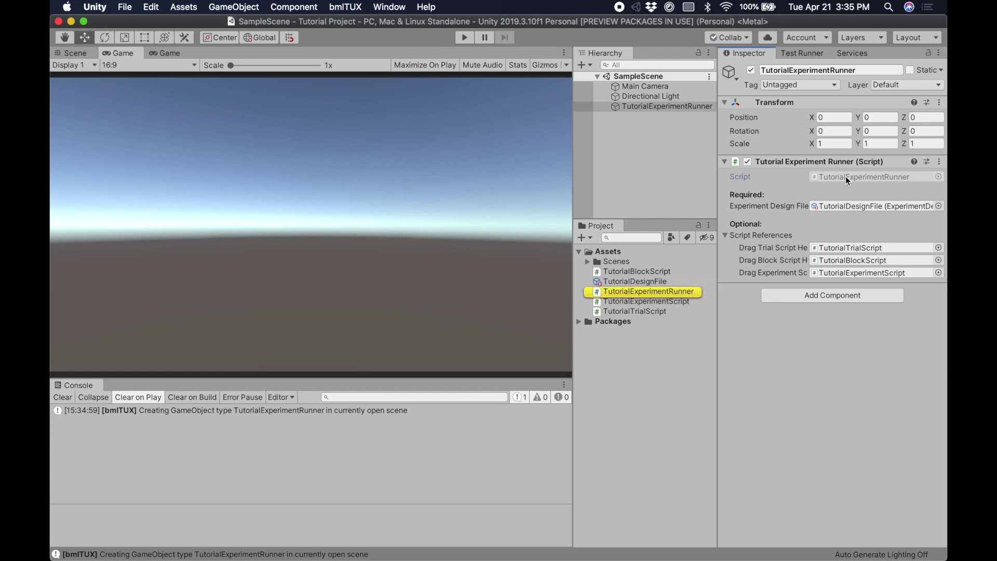
# - Open the TutorialExperimentRunner script in Rider, allowing it access to the Desktop folder
pyautogui.doubleClick(846, 176)
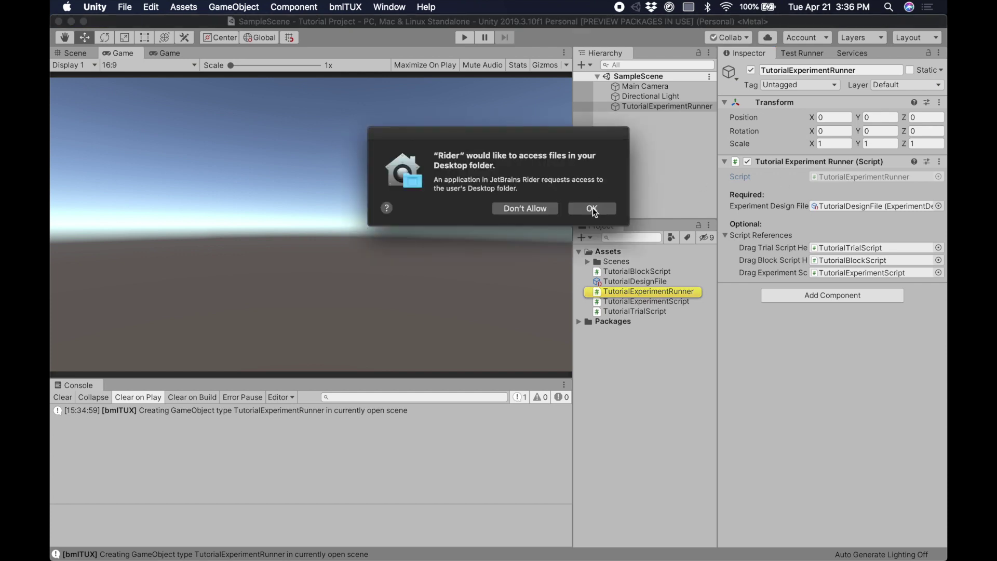
pyautogui.click(592, 210)
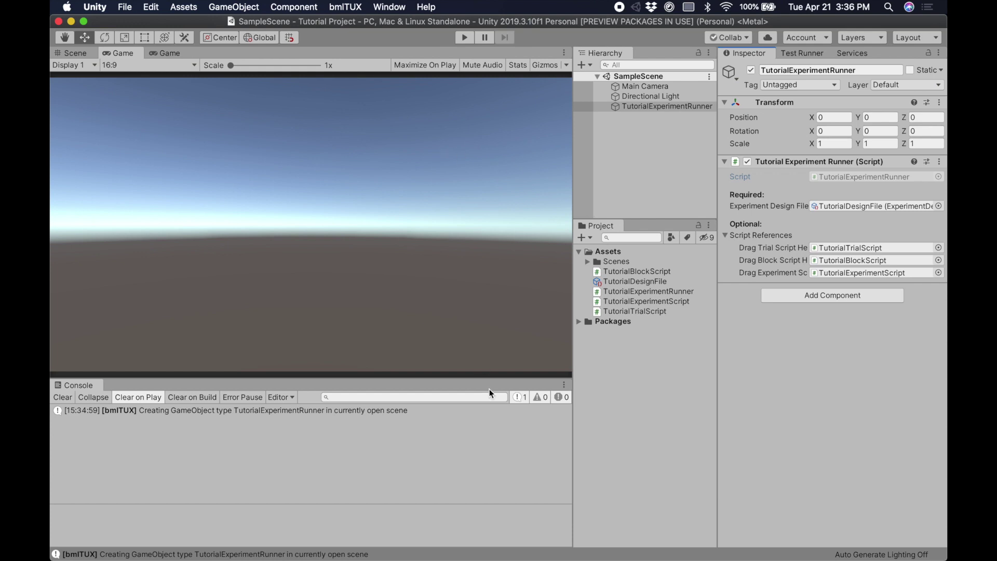
pyautogui.moveTo(530, 558)
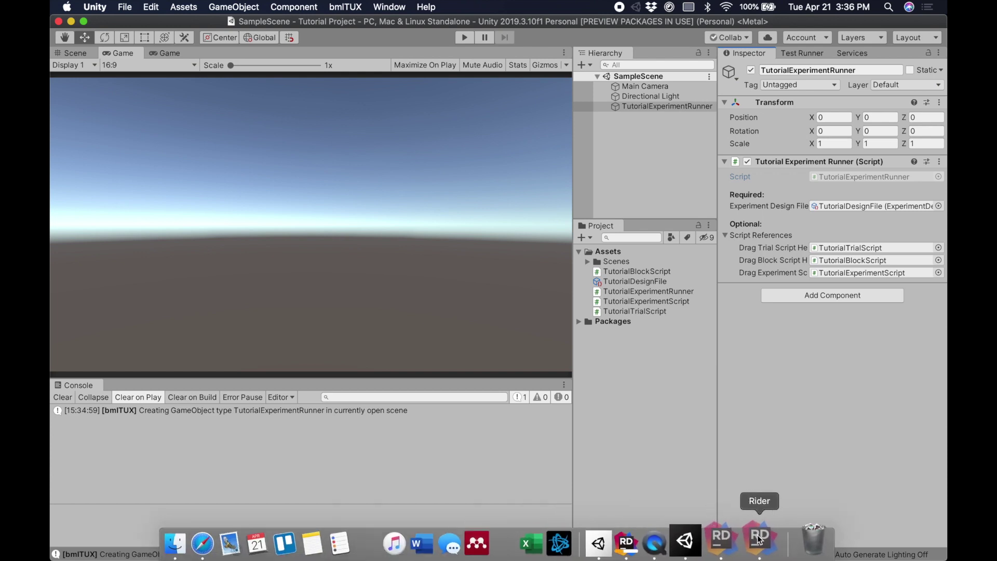
pyautogui.click(651, 538)
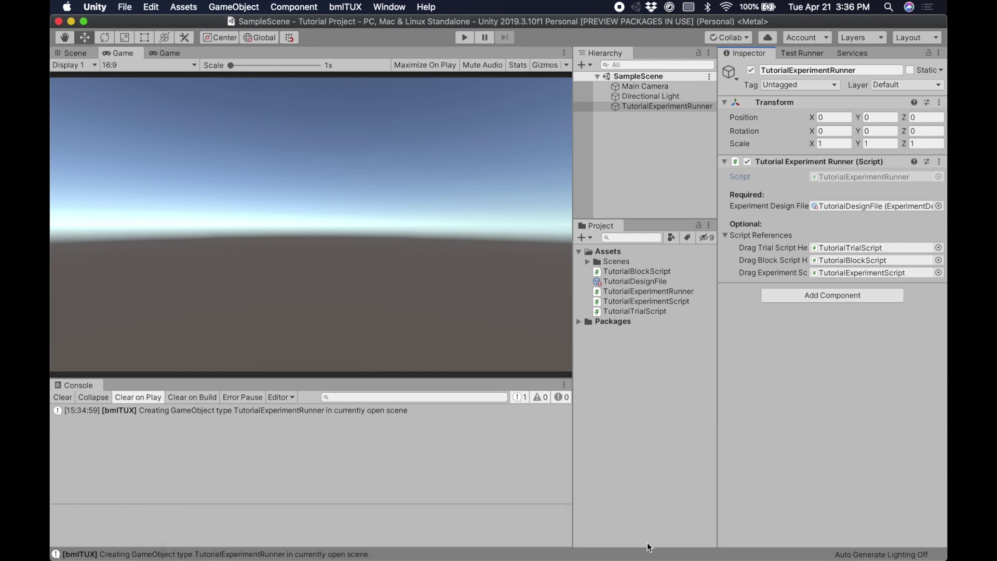
pyautogui.click(836, 175)
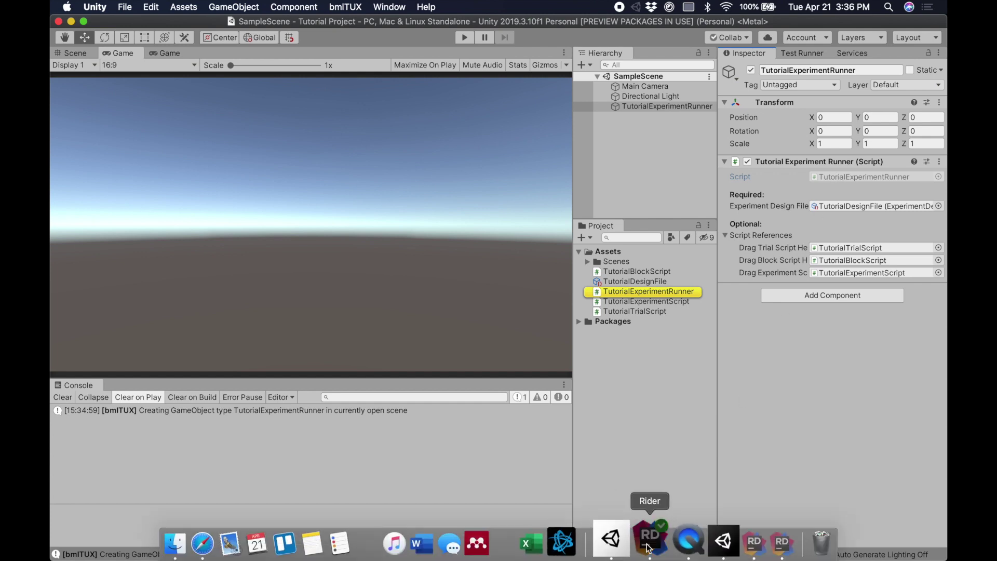
pyautogui.click(653, 536)
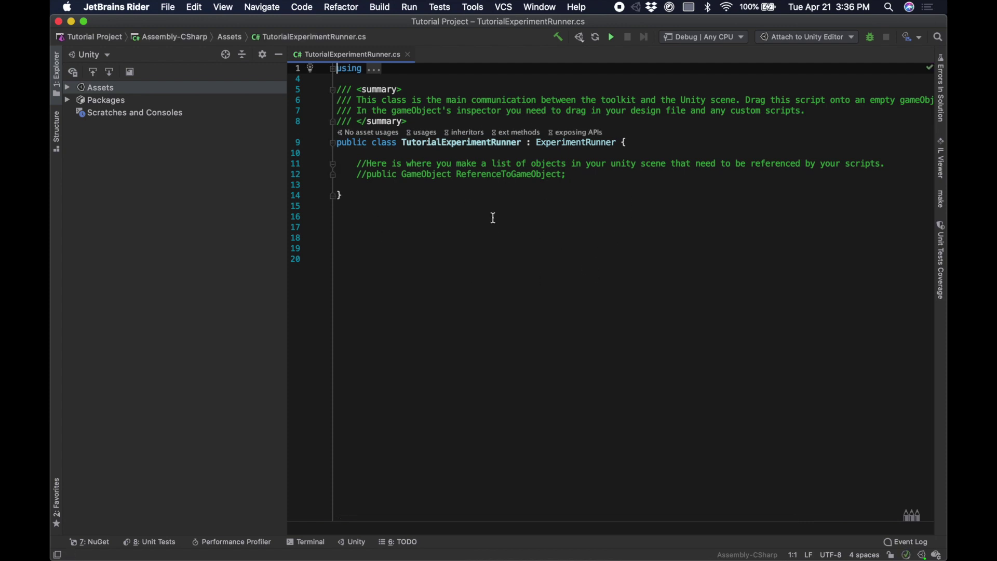
# - Review the Tutorial class name, ExperimentRunner base class and scene-reference comment, leaving the script unchanged
pyautogui.moveTo(402, 143); pyautogui.dragTo(445, 139)
pyautogui.click(591, 183)
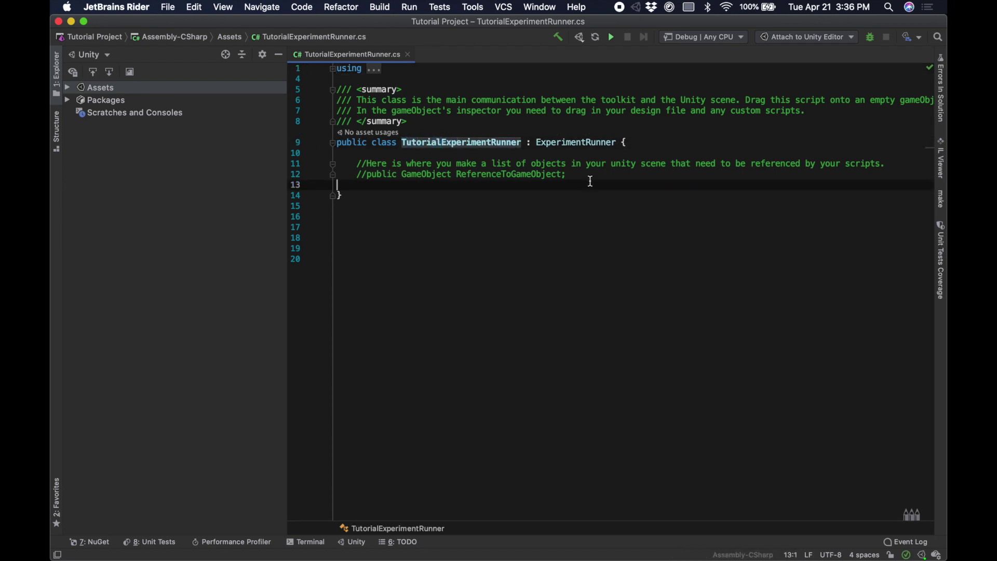
pyautogui.moveTo(538, 144); pyautogui.dragTo(616, 145)
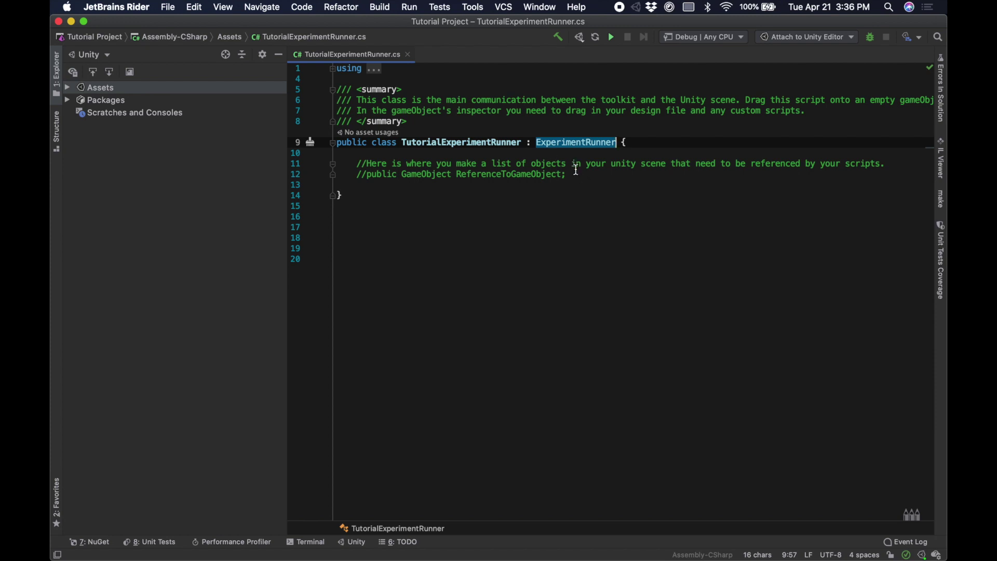
pyautogui.moveTo(578, 172); pyautogui.dragTo(457, 164)
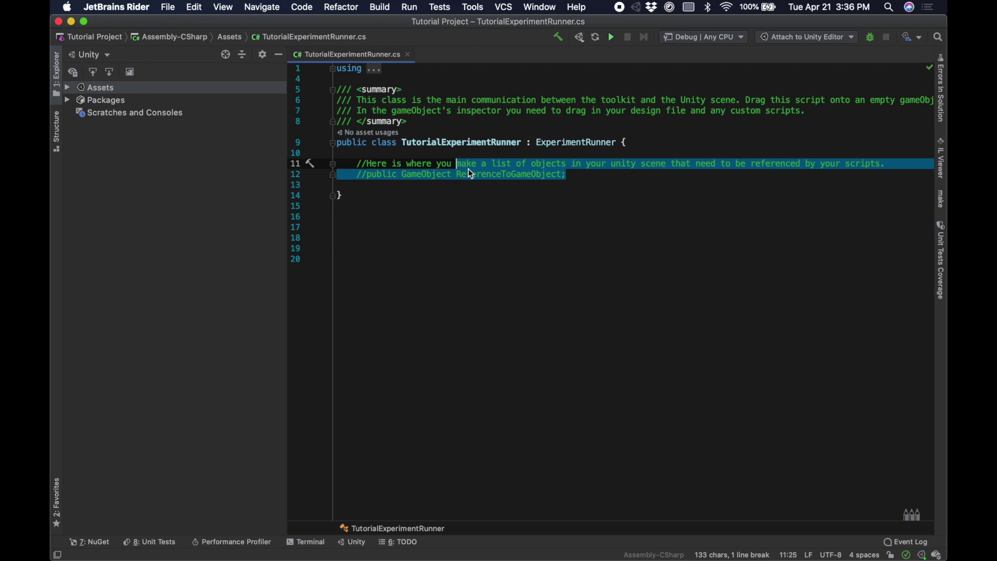
pyautogui.click(453, 205)
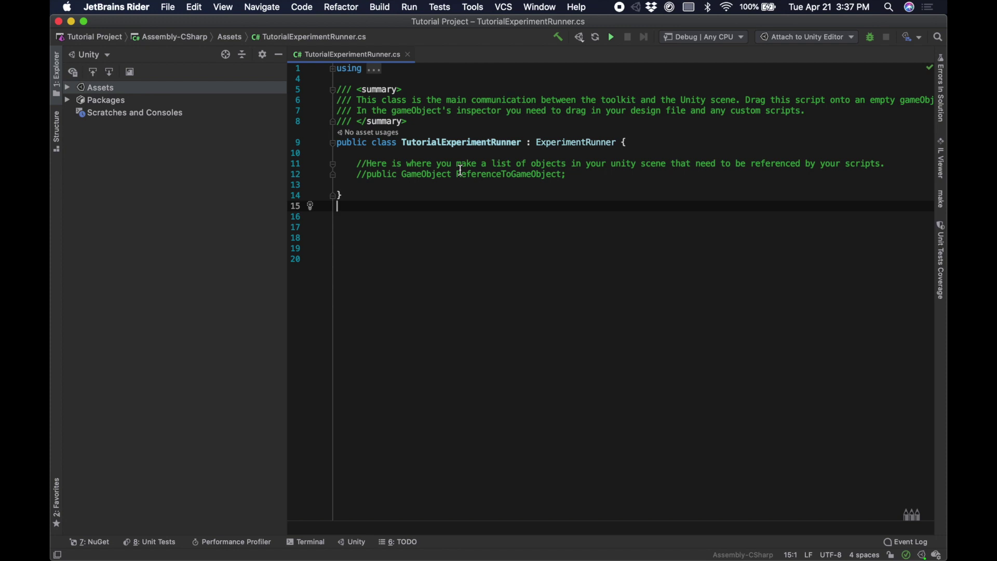
pyautogui.moveTo(450, 548)
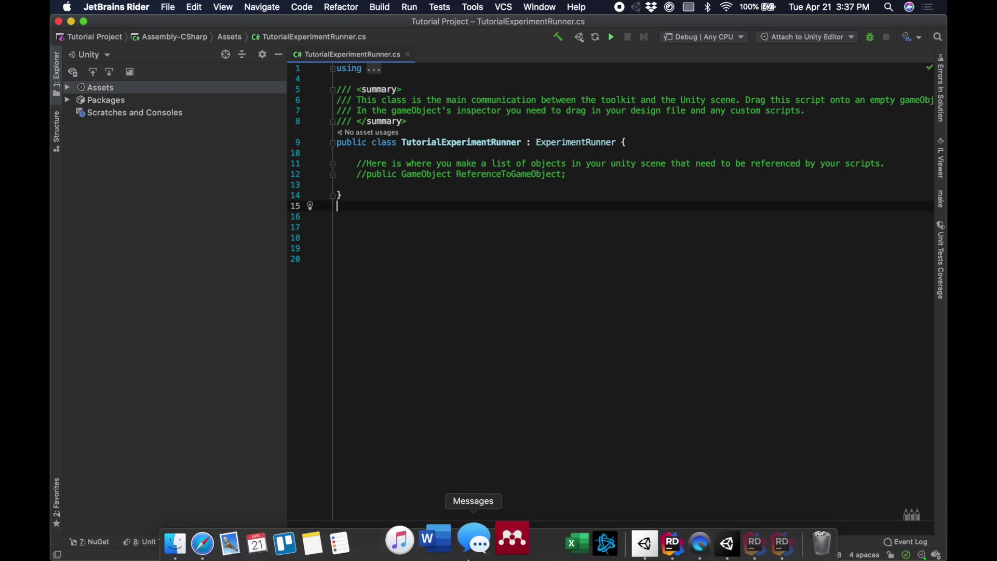
pyautogui.click(705, 544)
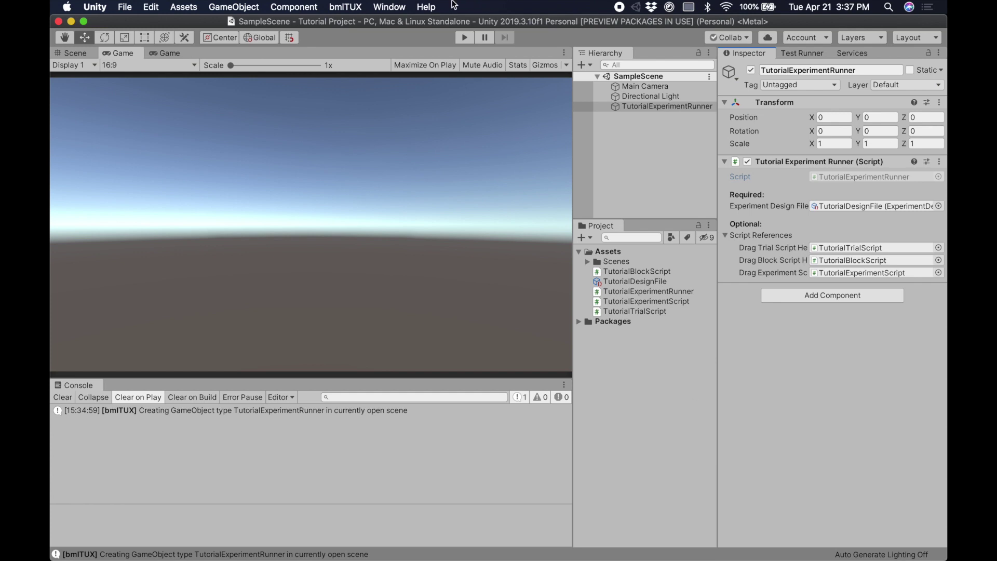
# - Import the TMP Essential Resources, then run the scene in Play mode again
pyautogui.click(464, 37)
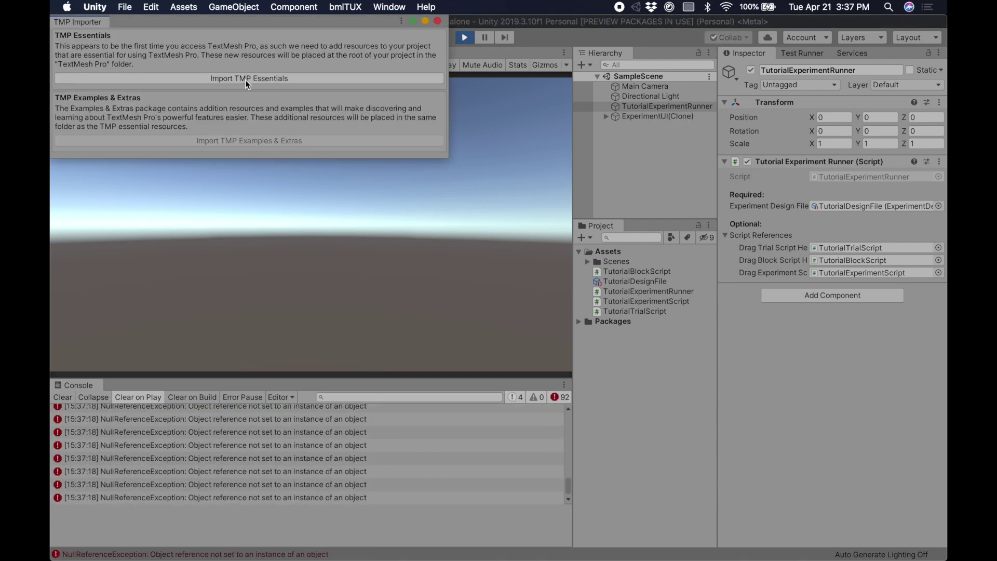
pyautogui.click(463, 38)
pyautogui.moveTo(412, 19); pyautogui.dragTo(444, 102)
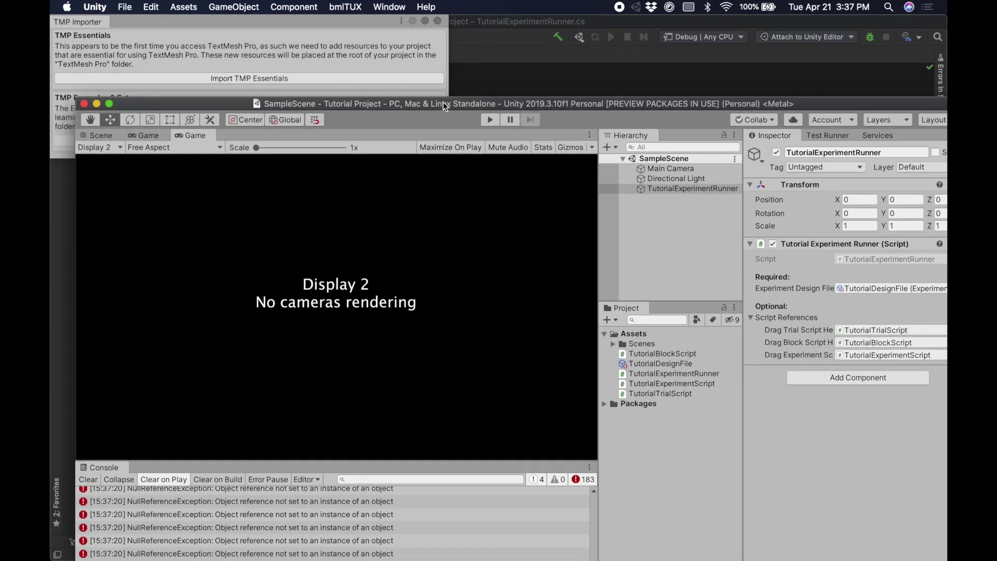
pyautogui.click(273, 78)
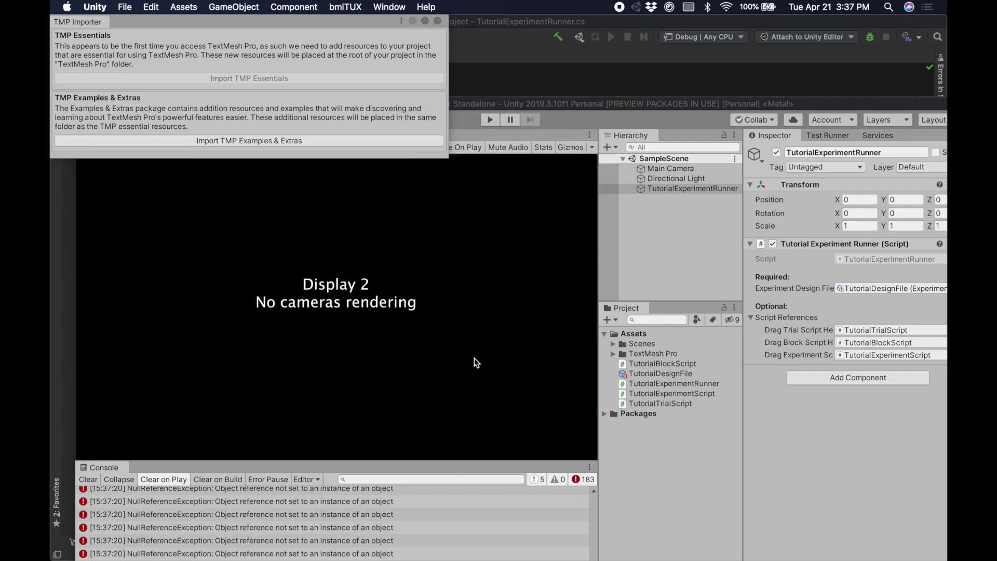
pyautogui.click(437, 20)
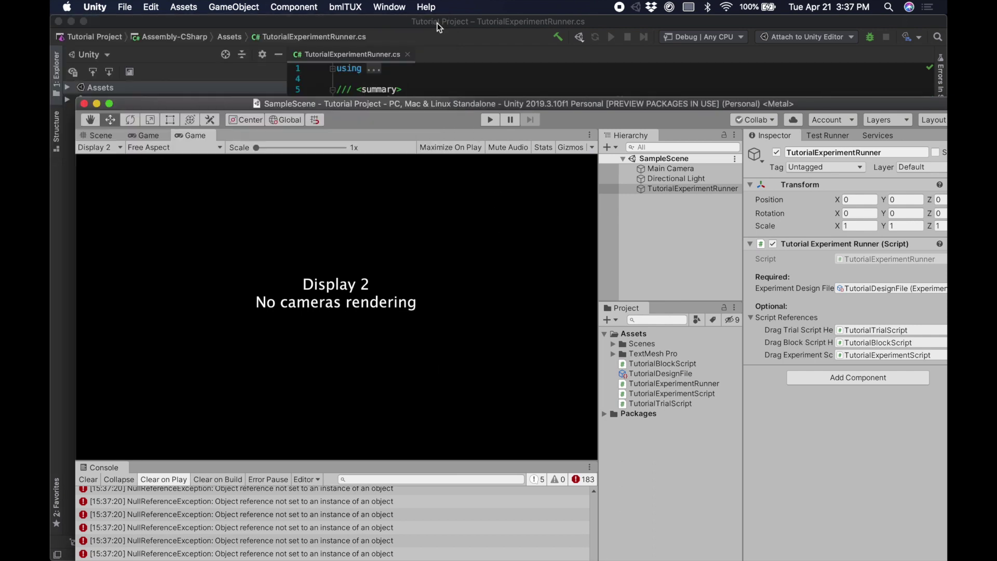
pyautogui.moveTo(424, 106); pyautogui.dragTo(396, 22)
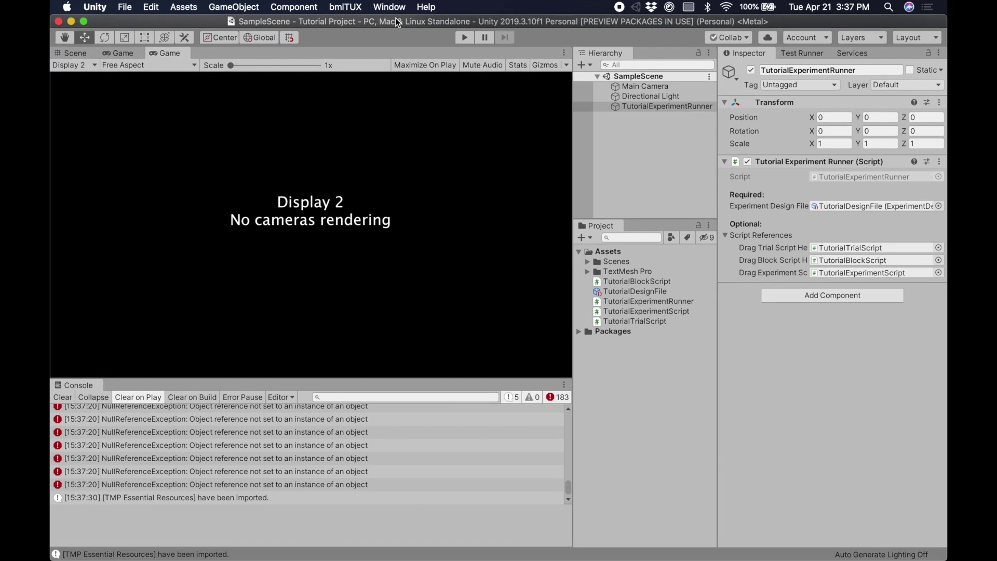
pyautogui.click(466, 37)
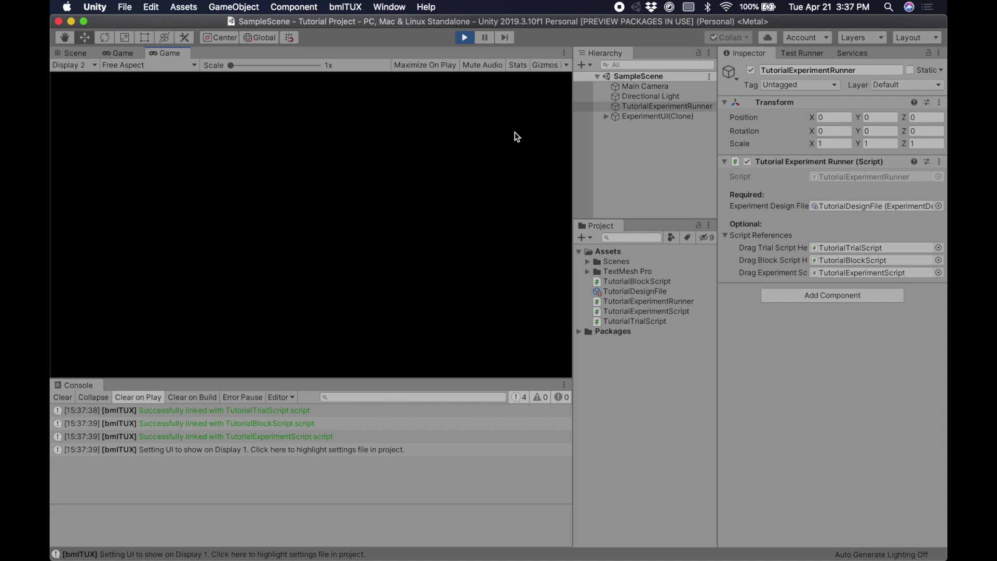
# - Start the experiment from the Display 1 Game view's New Experimental Session panel
pyautogui.click(122, 52)
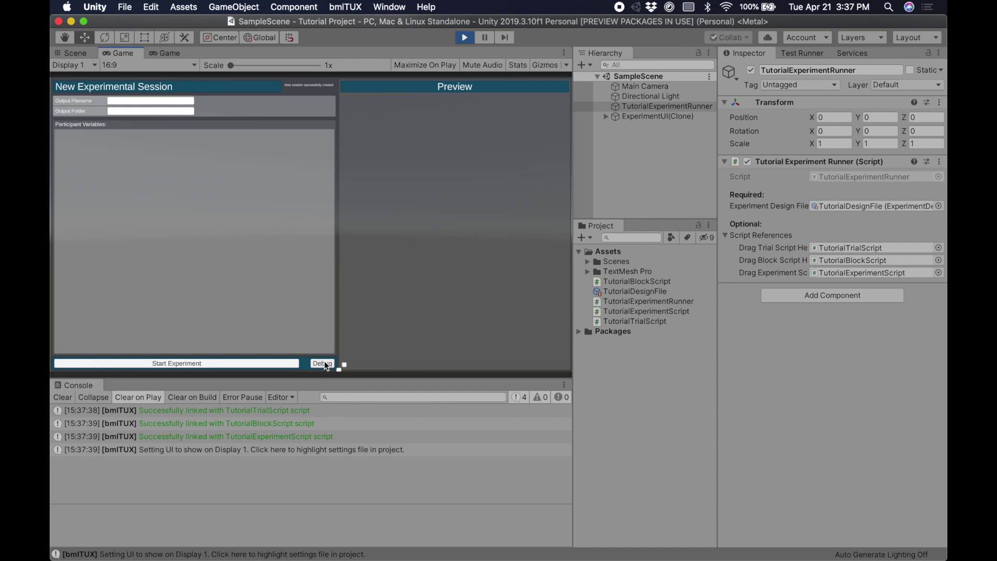
pyautogui.click(296, 363)
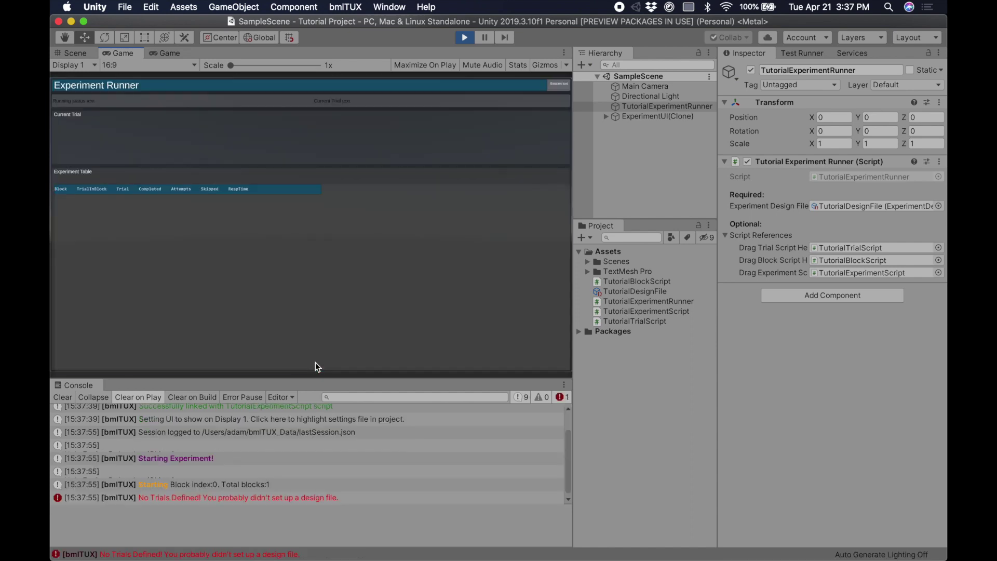